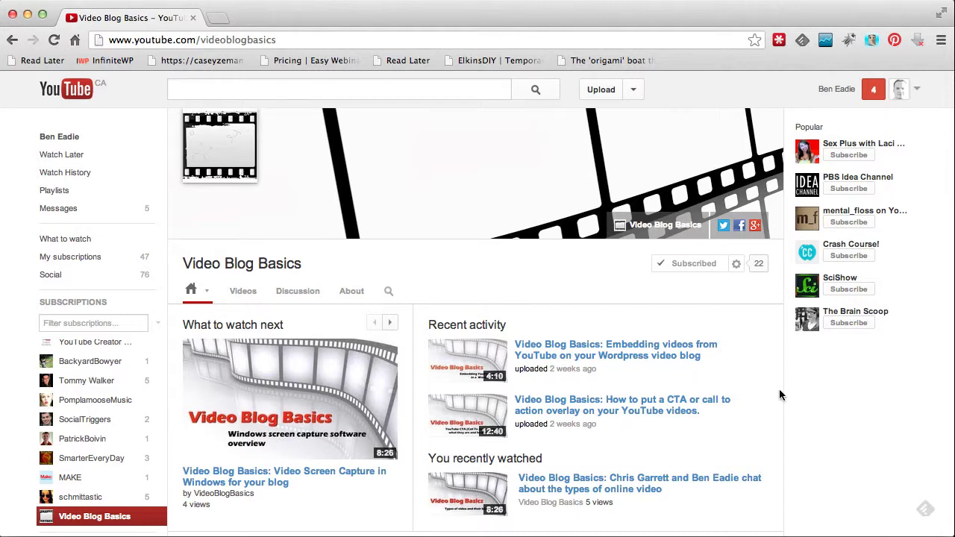
Review the channel page's sections in Chrome, then minimize Chrome to reveal the Firefox window
{"action": "scroll", "coordinate": [762, 404], "scroll_direction": "down", "scroll_amount": 5}
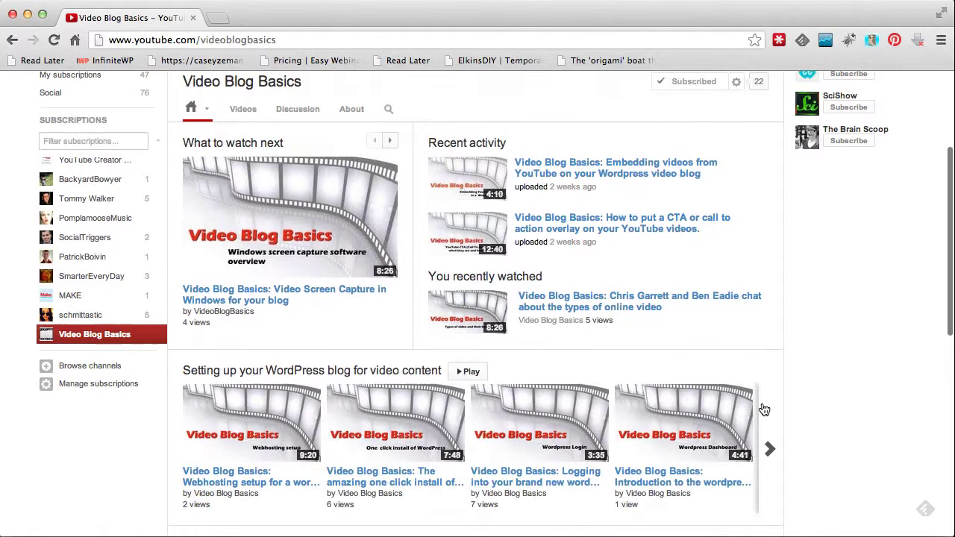
{"action": "scroll", "coordinate": [764, 410], "scroll_direction": "up", "scroll_amount": 5}
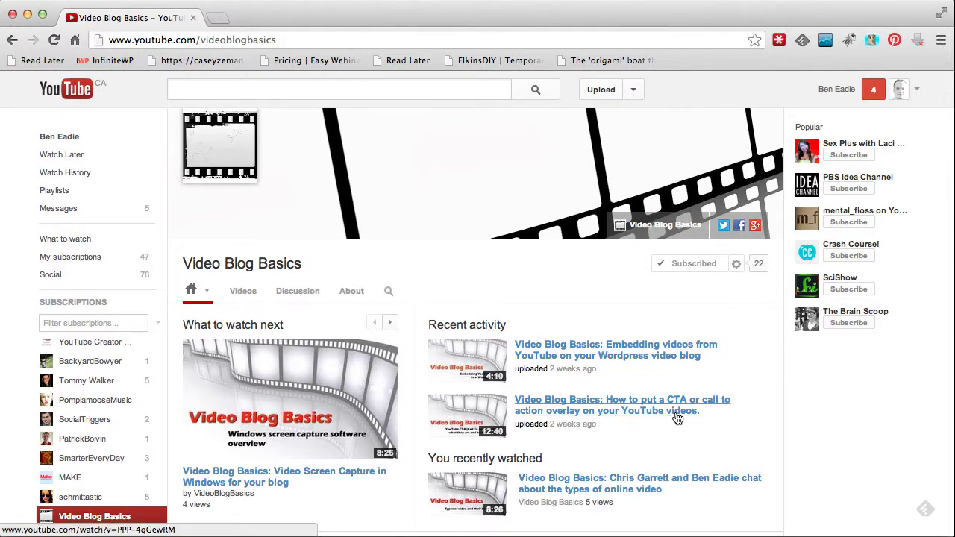
{"action": "scroll", "coordinate": [803, 424], "scroll_direction": "down", "scroll_amount": 5}
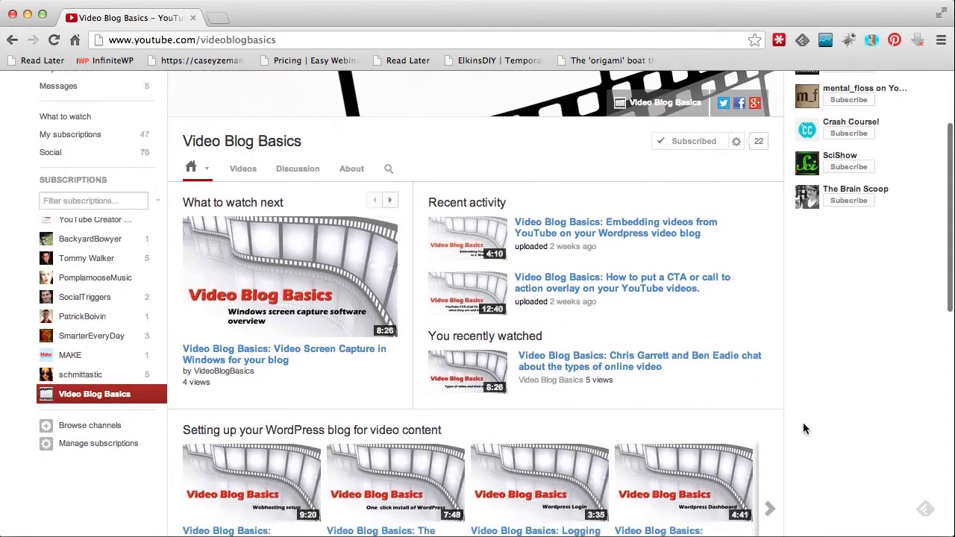
{"action": "scroll", "coordinate": [803, 424], "scroll_direction": "up", "scroll_amount": 5}
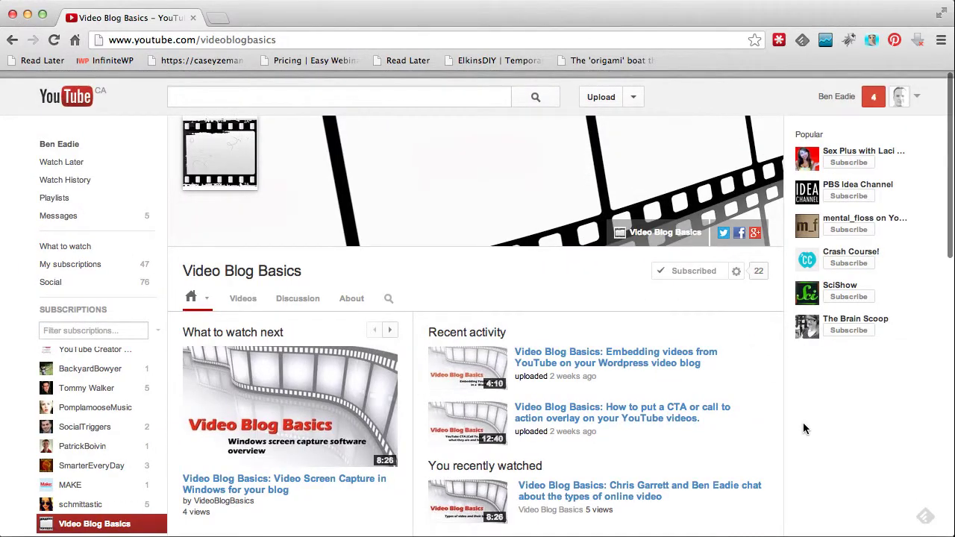
{"action": "scroll", "coordinate": [803, 422], "scroll_direction": "down", "scroll_amount": 4}
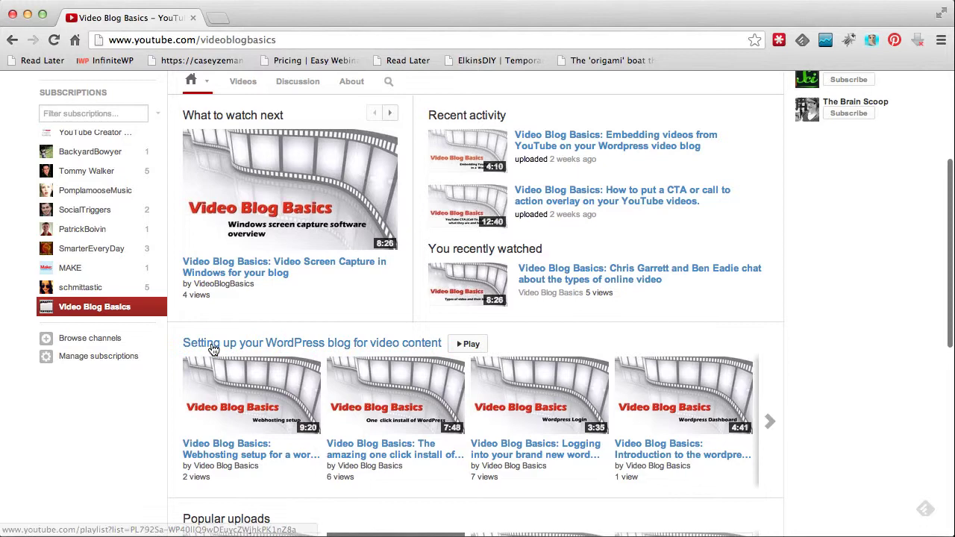
{"action": "scroll", "coordinate": [837, 418], "scroll_direction": "down", "scroll_amount": 3}
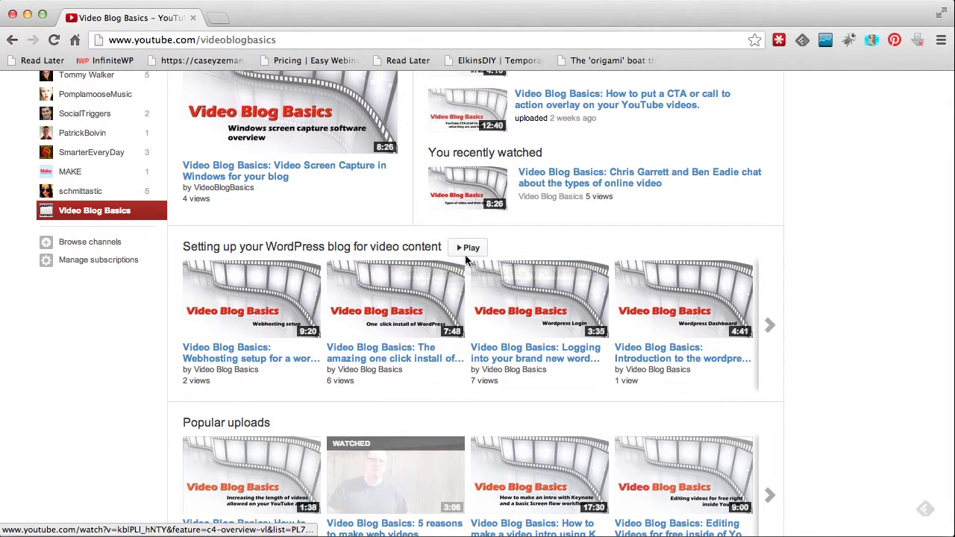
{"action": "scroll", "coordinate": [792, 335], "scroll_direction": "down", "scroll_amount": 5}
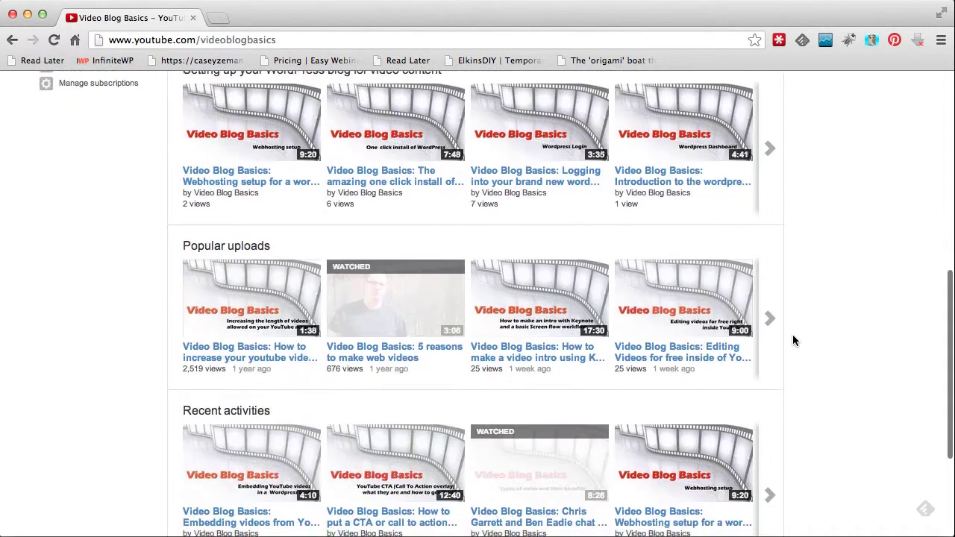
{"action": "scroll", "coordinate": [793, 334], "scroll_direction": "up", "scroll_amount": 3}
{"action": "scroll", "coordinate": [793, 336], "scroll_direction": "up", "scroll_amount": 3}
{"action": "scroll", "coordinate": [792, 336], "scroll_direction": "down", "scroll_amount": 7}
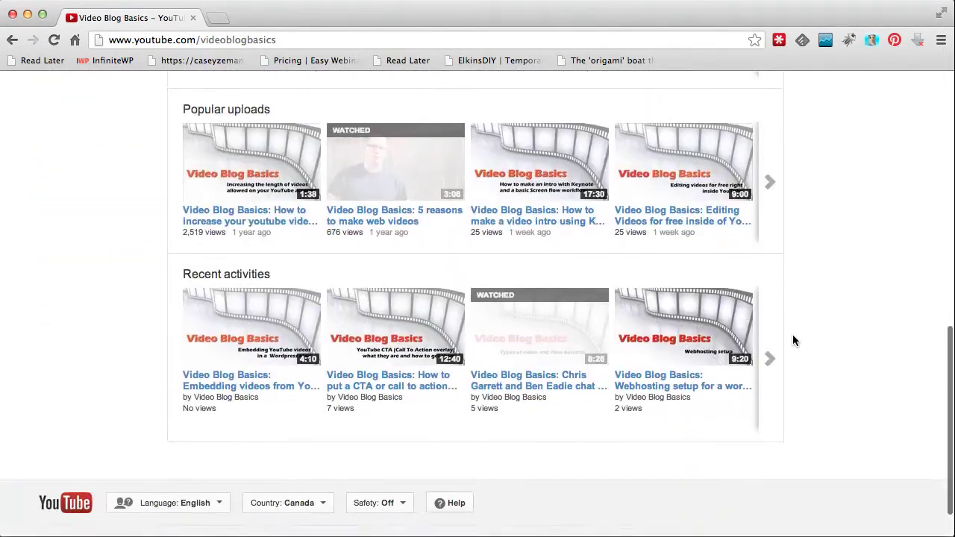
{"action": "scroll", "coordinate": [793, 340], "scroll_direction": "up", "scroll_amount": 7}
{"action": "scroll", "coordinate": [794, 341], "scroll_direction": "down", "scroll_amount": 3}
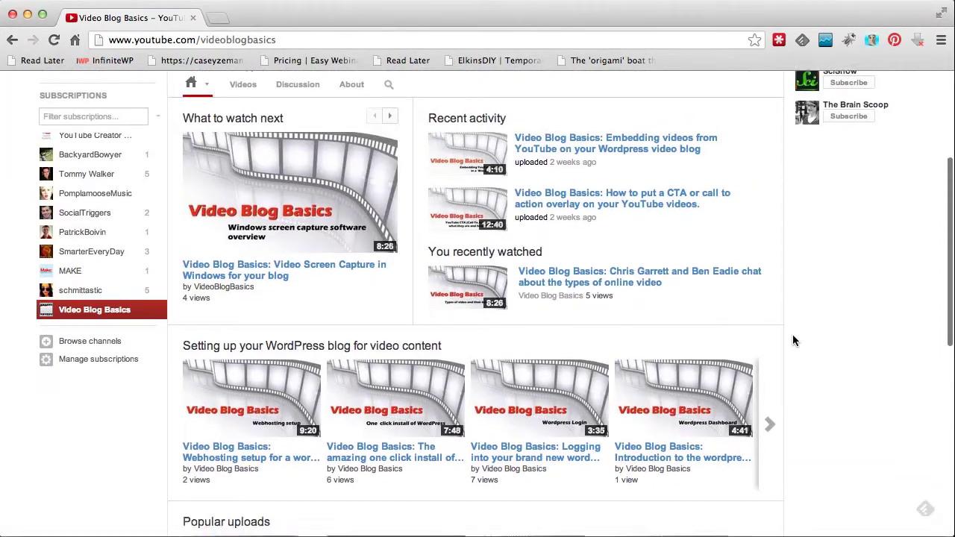
{"action": "scroll", "coordinate": [792, 340], "scroll_direction": "down", "scroll_amount": 5}
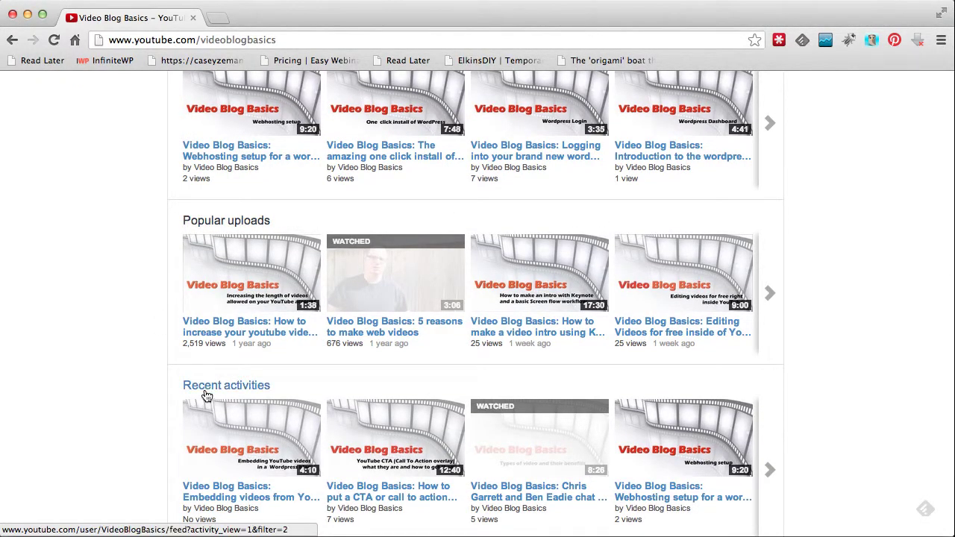
{"action": "scroll", "coordinate": [207, 394], "scroll_direction": "down", "scroll_amount": 3}
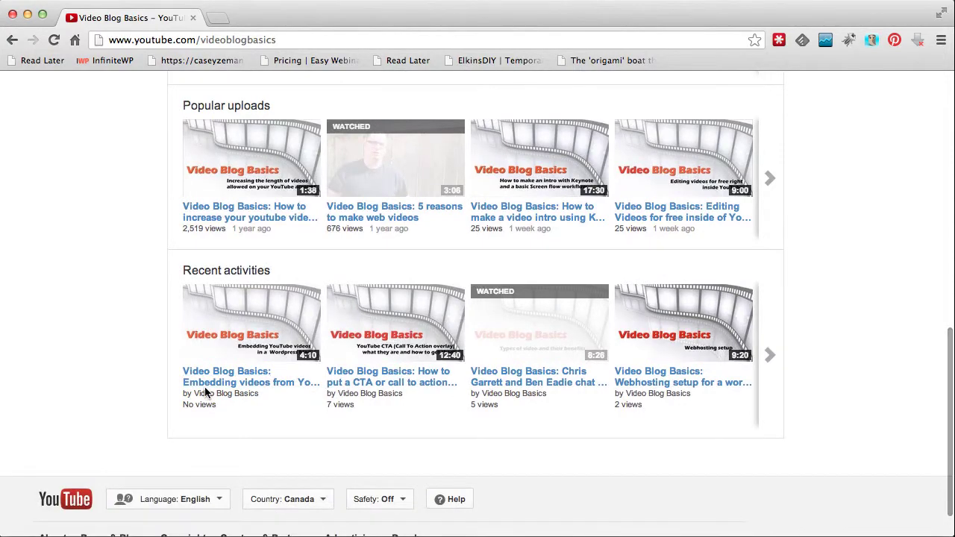
{"action": "scroll", "coordinate": [206, 394], "scroll_direction": "up", "scroll_amount": 2}
{"action": "scroll", "coordinate": [207, 393], "scroll_direction": "up", "scroll_amount": 5}
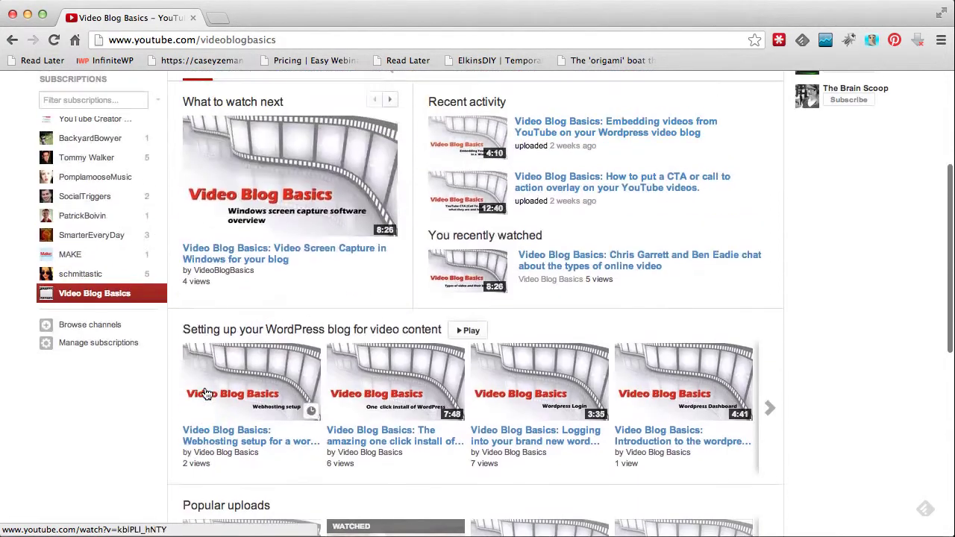
{"action": "scroll", "coordinate": [207, 393], "scroll_direction": "up", "scroll_amount": 3}
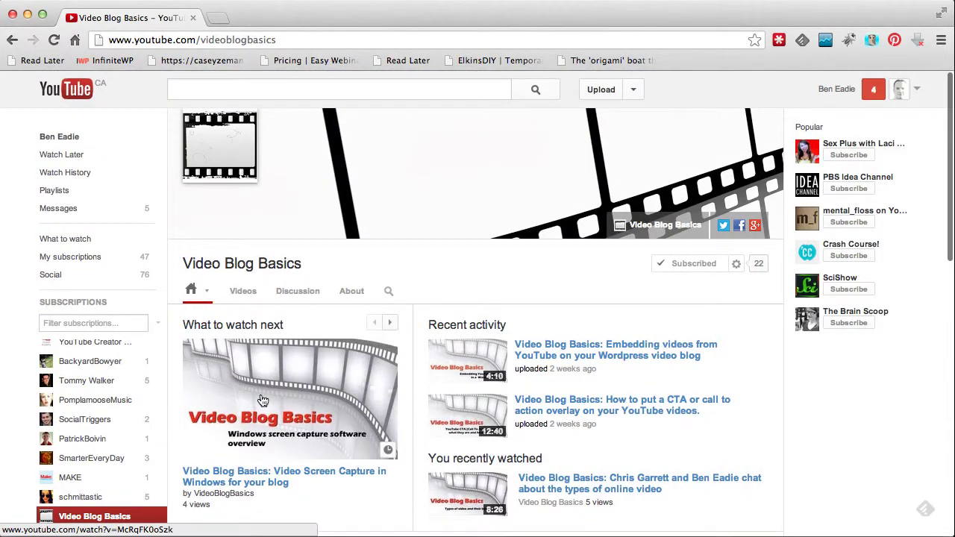
{"action": "scroll", "coordinate": [263, 400], "scroll_direction": "down", "scroll_amount": 3}
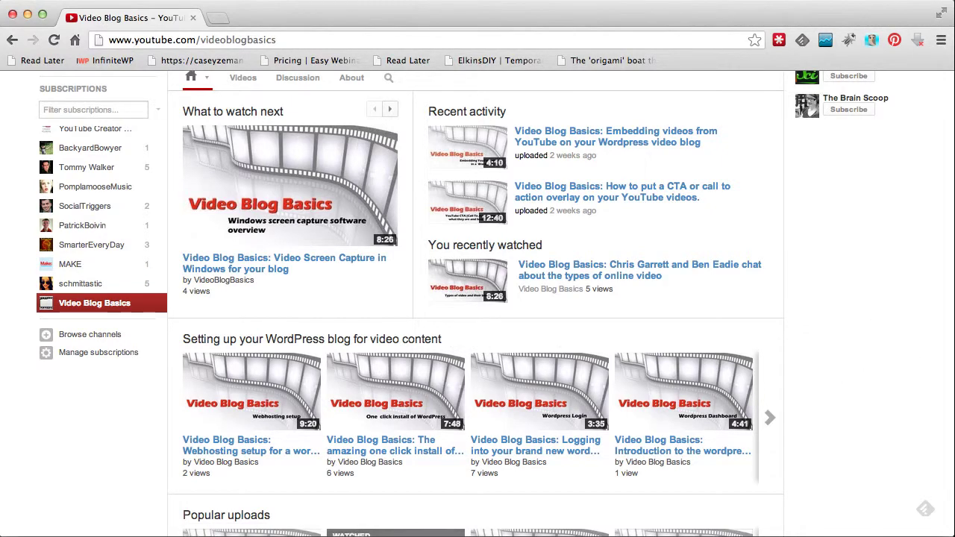
{"action": "left_click", "coordinate": [27, 16]}
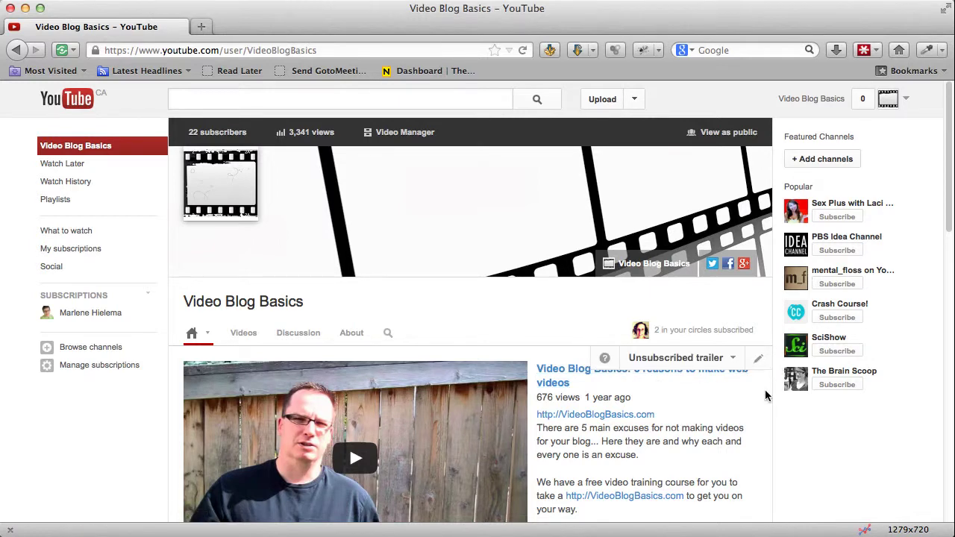
Set the WordPress playlist section to Single playlist content with Vertical list layout, and save
{"action": "scroll", "coordinate": [766, 385], "scroll_direction": "down", "scroll_amount": 4}
{"action": "scroll", "coordinate": [766, 405], "scroll_direction": "down", "scroll_amount": 3}
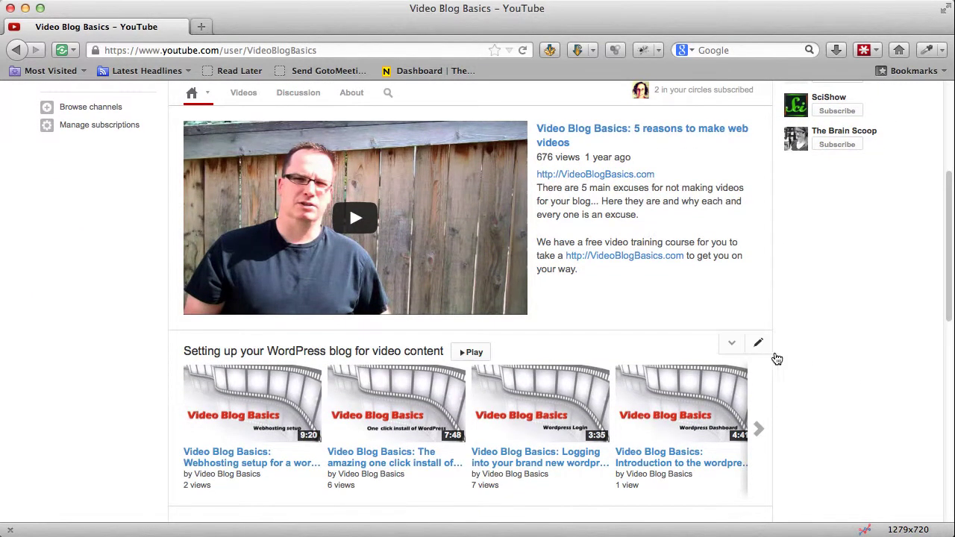
{"action": "scroll", "coordinate": [793, 360], "scroll_direction": "down", "scroll_amount": 2}
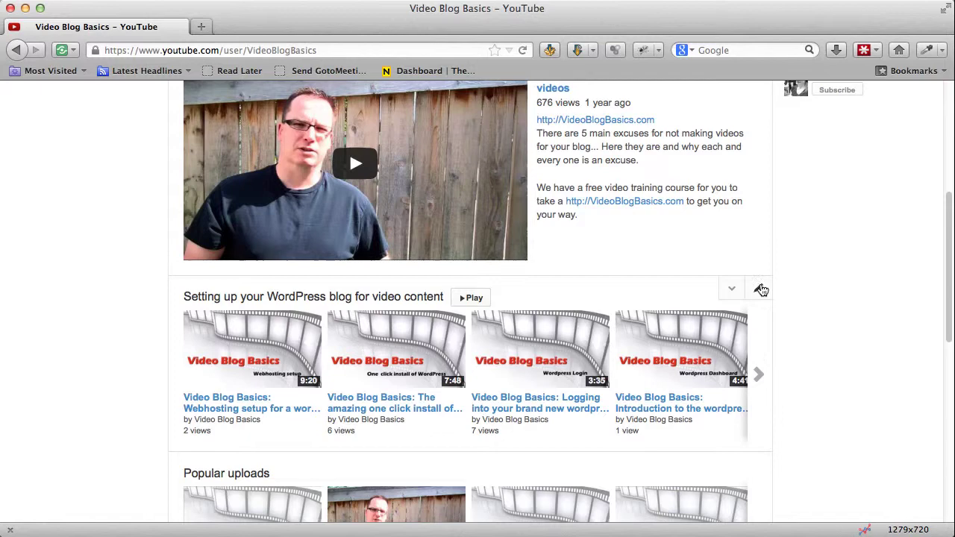
{"action": "left_click", "coordinate": [759, 288]}
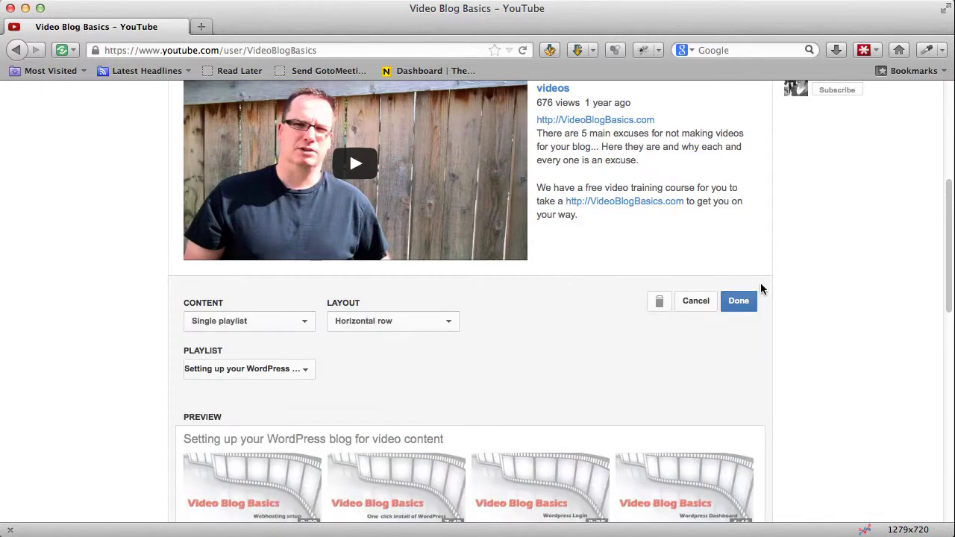
{"action": "left_click", "coordinate": [245, 326]}
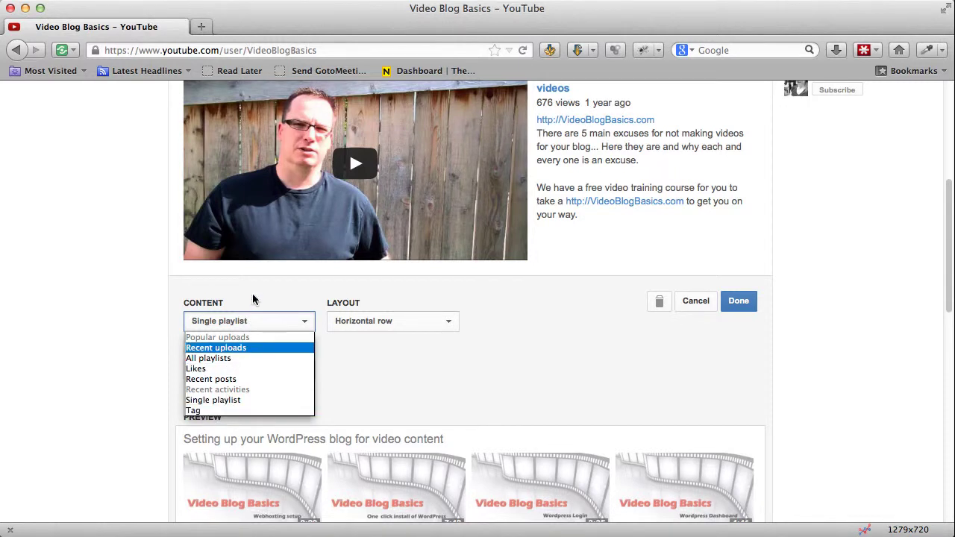
{"action": "left_click", "coordinate": [295, 286]}
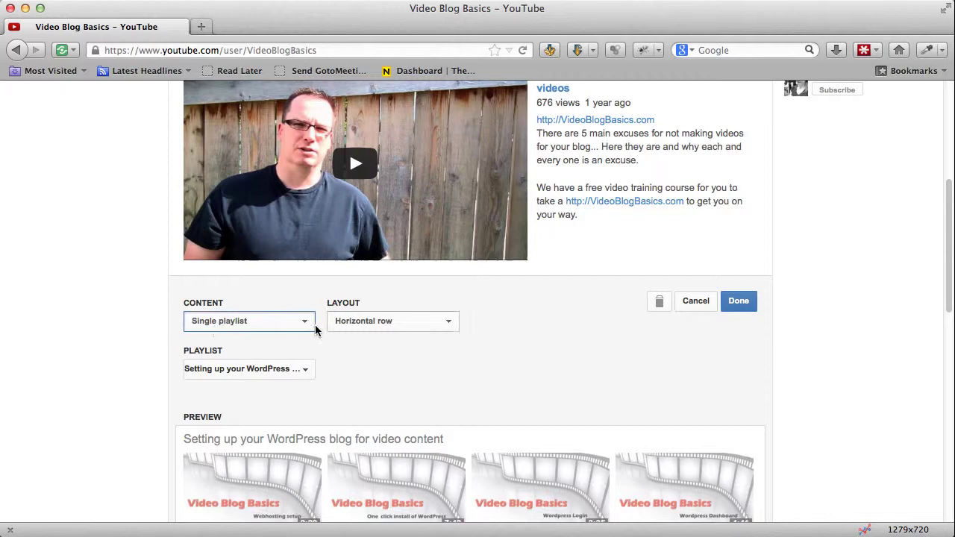
{"action": "left_click", "coordinate": [355, 329]}
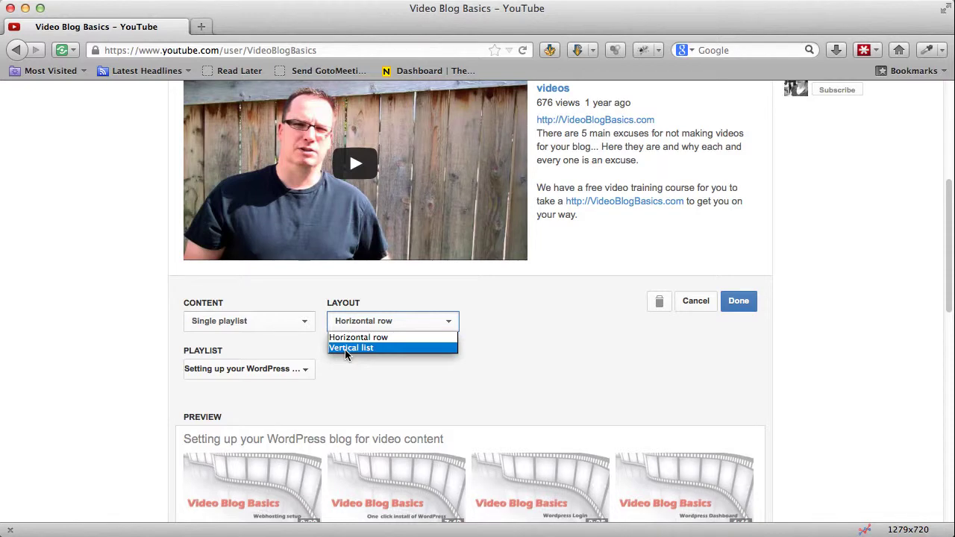
{"action": "left_click", "coordinate": [344, 349]}
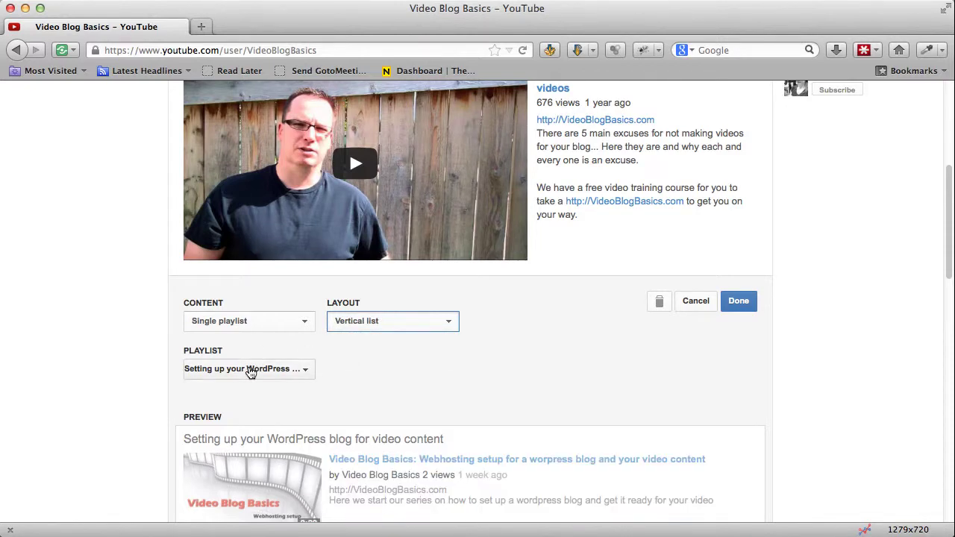
{"action": "left_click", "coordinate": [251, 371]}
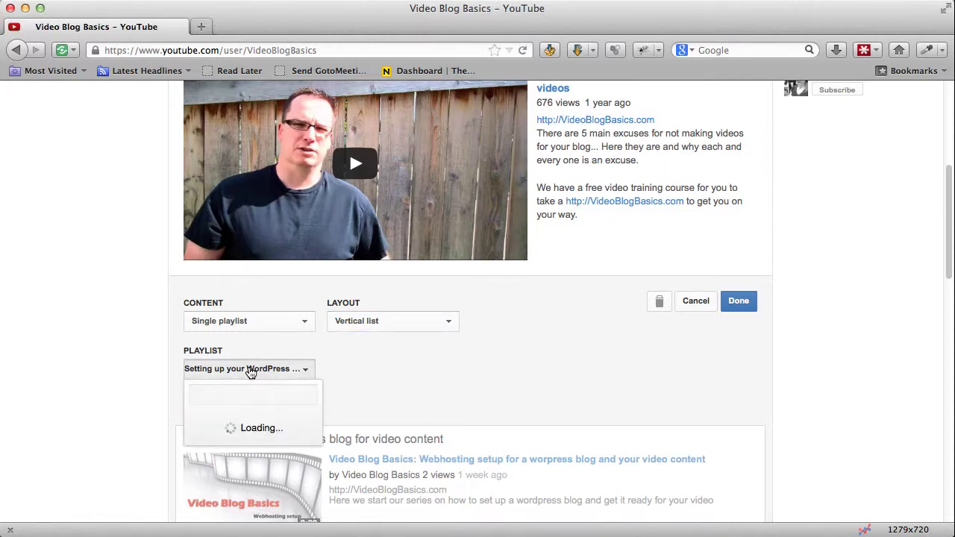
{"action": "left_click", "coordinate": [235, 422]}
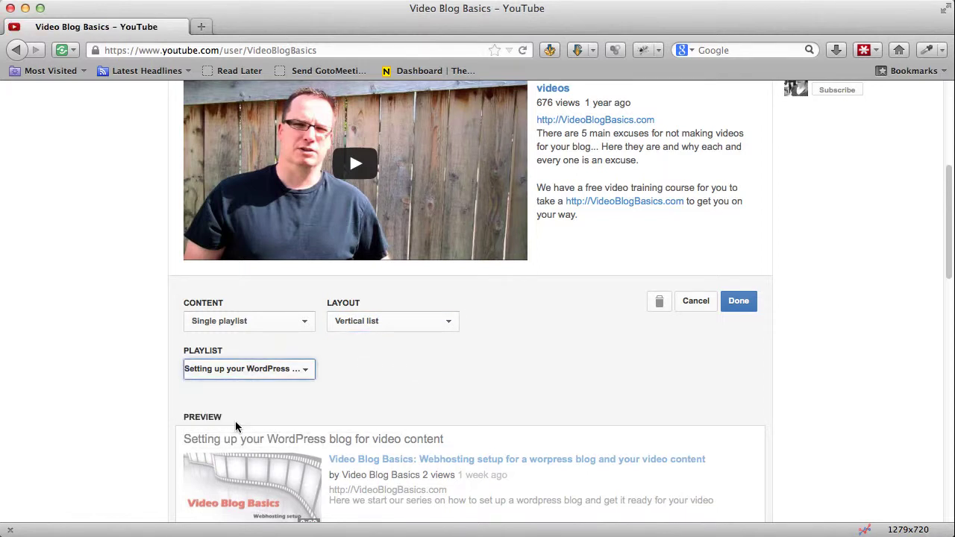
{"action": "left_click", "coordinate": [742, 305]}
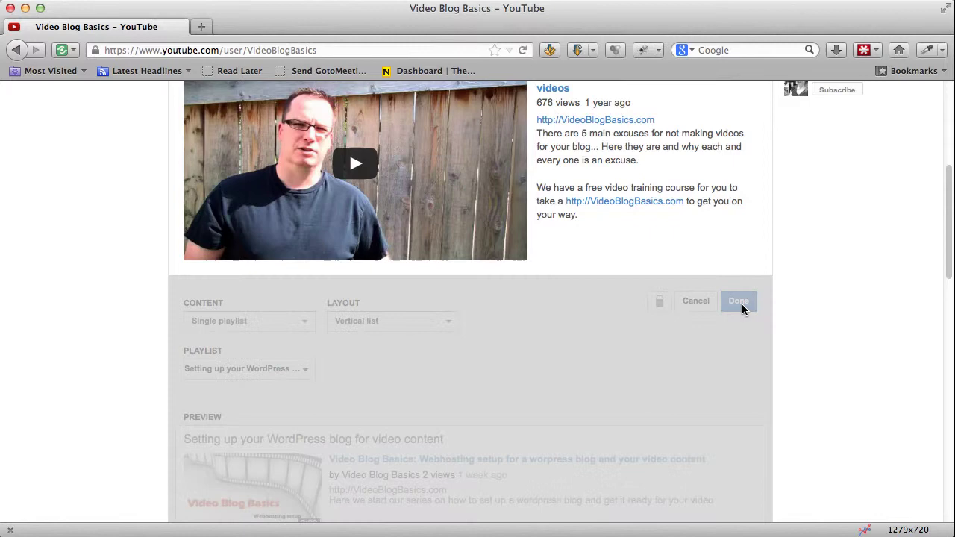
Change the WordPress playlist section's layout back to Horizontal row and save it
{"action": "scroll", "coordinate": [643, 335], "scroll_direction": "down", "scroll_amount": 3}
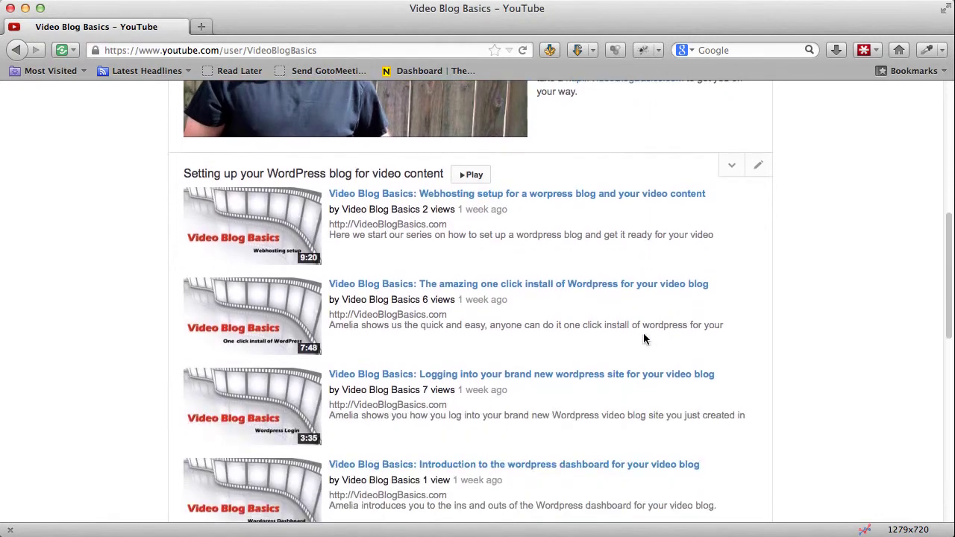
{"action": "scroll", "coordinate": [645, 338], "scroll_direction": "down", "scroll_amount": 3}
{"action": "scroll", "coordinate": [605, 346], "scroll_direction": "up", "scroll_amount": 4}
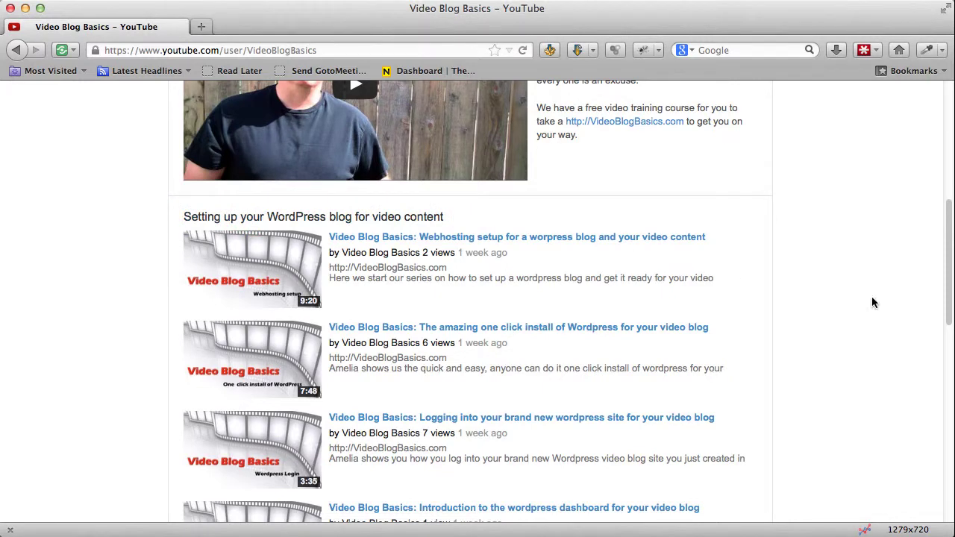
{"action": "scroll", "coordinate": [846, 269], "scroll_direction": "down", "scroll_amount": 5}
{"action": "scroll", "coordinate": [845, 266], "scroll_direction": "up", "scroll_amount": 1}
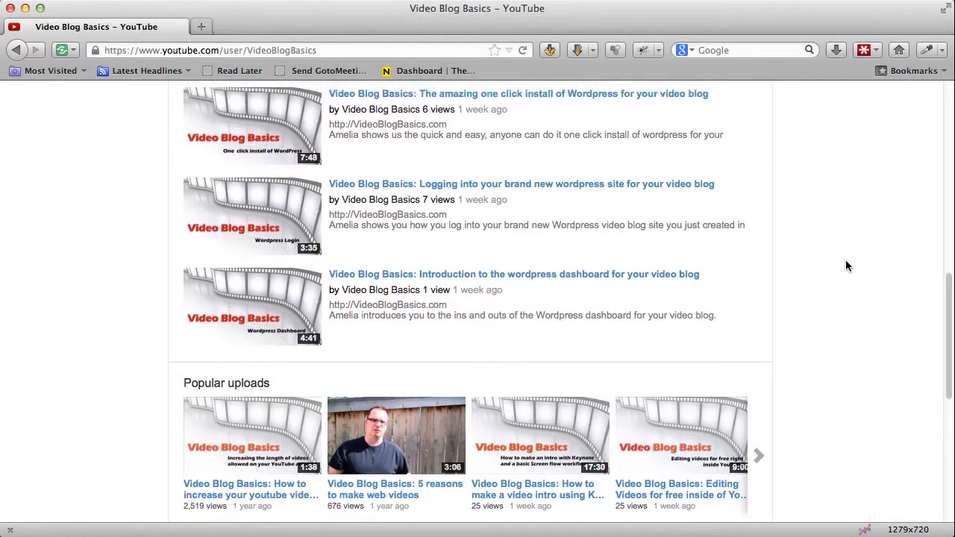
{"action": "scroll", "coordinate": [846, 266], "scroll_direction": "down", "scroll_amount": 4}
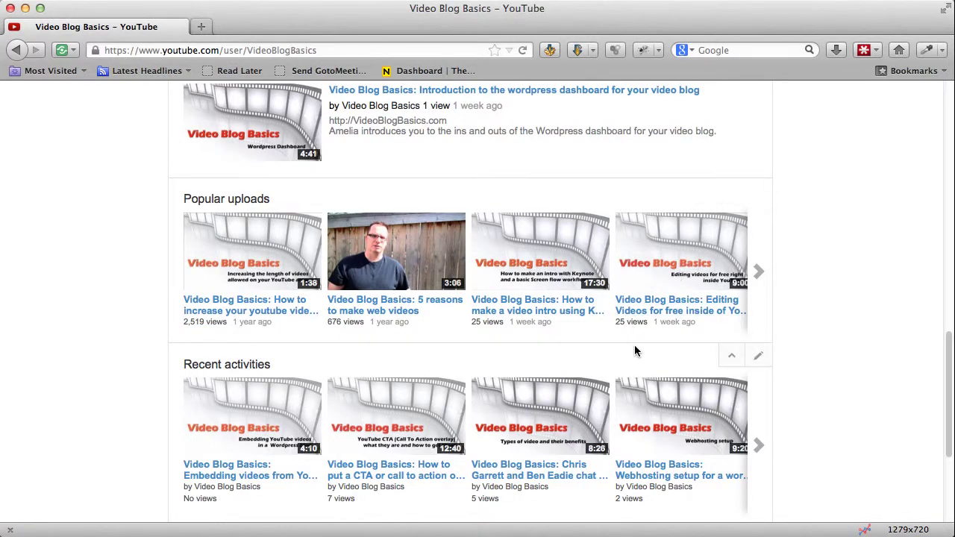
{"action": "scroll", "coordinate": [635, 351], "scroll_direction": "up", "scroll_amount": 7}
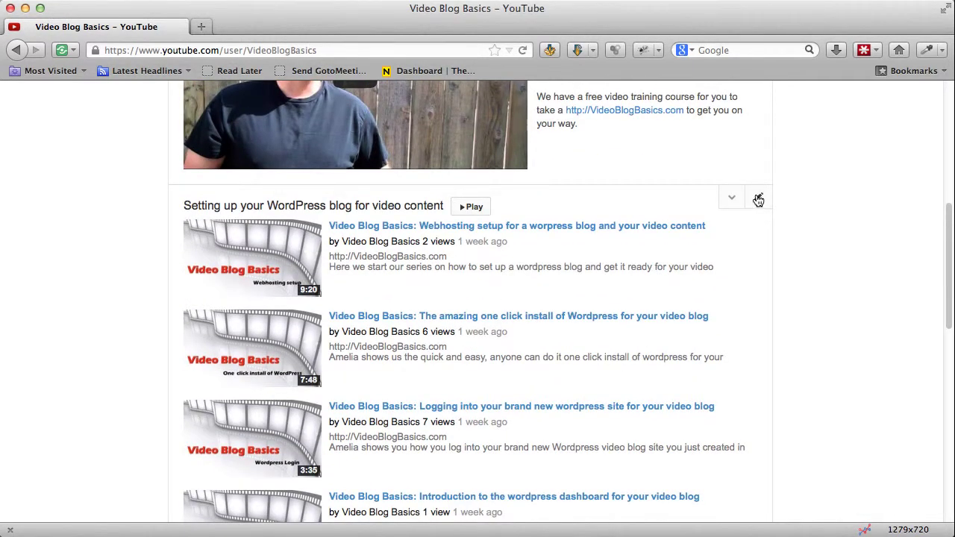
{"action": "left_click", "coordinate": [757, 197]}
{"action": "left_click", "coordinate": [424, 230]}
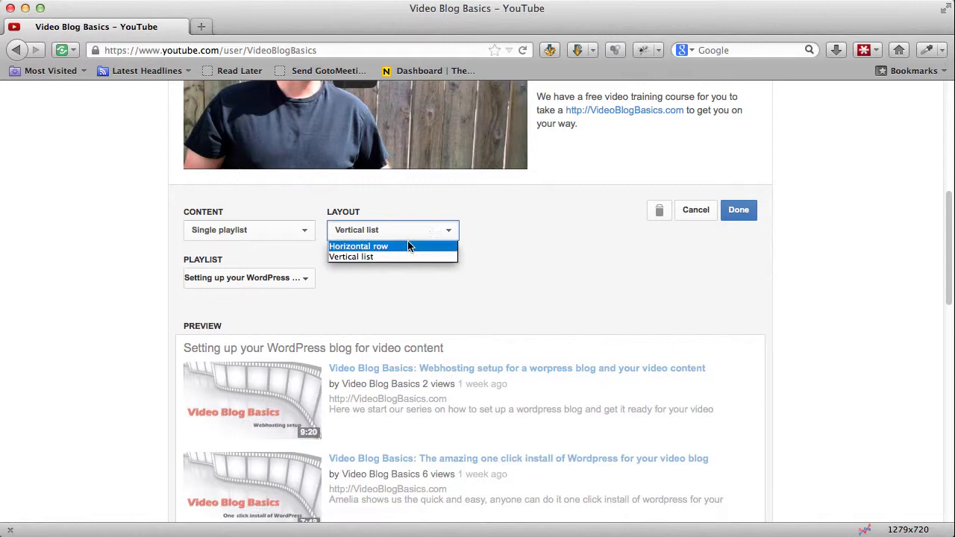
{"action": "left_click", "coordinate": [418, 247]}
{"action": "left_click", "coordinate": [735, 213]}
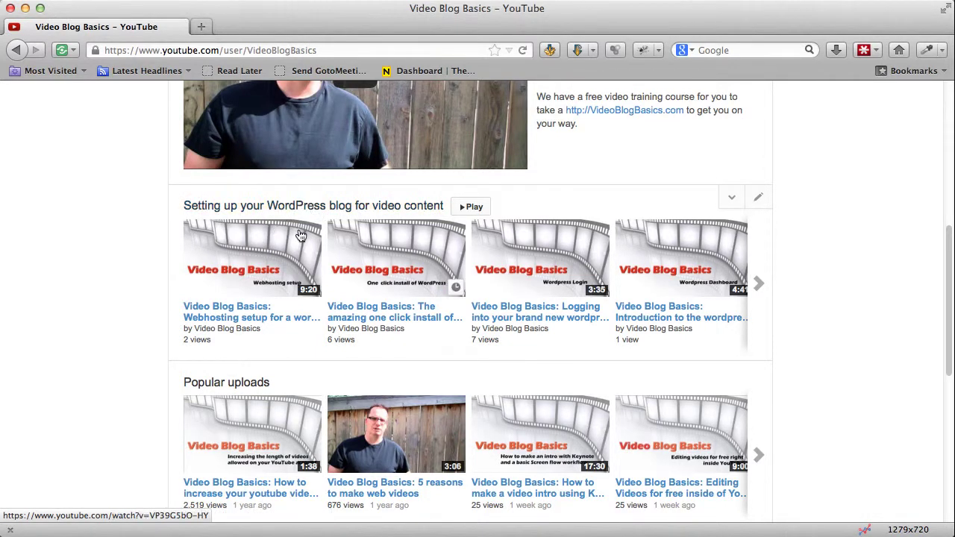
Open the WordPress setup playlist page, start its first video, and pause it at 0:00
{"action": "left_click", "coordinate": [367, 212]}
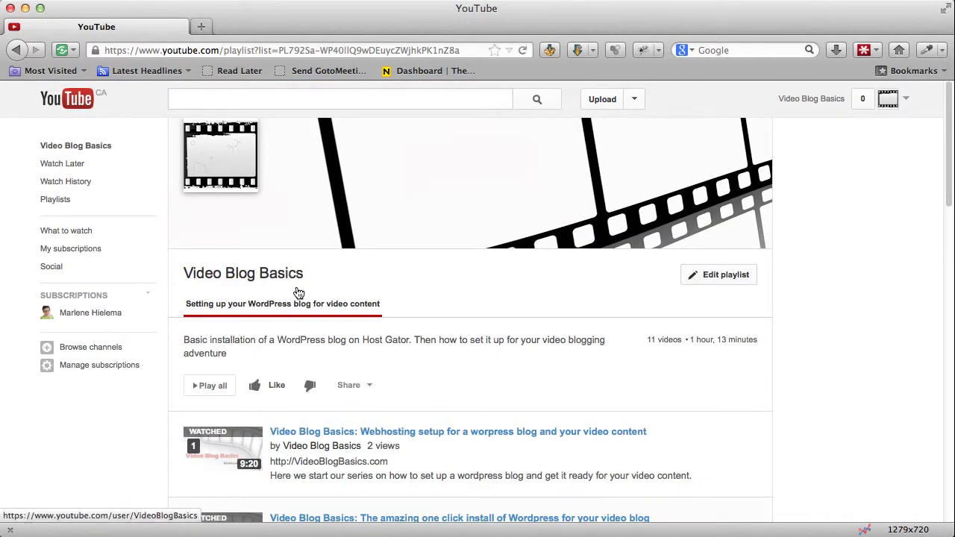
{"action": "scroll", "coordinate": [360, 340], "scroll_direction": "down", "scroll_amount": 4}
{"action": "scroll", "coordinate": [362, 356], "scroll_direction": "down", "scroll_amount": 7}
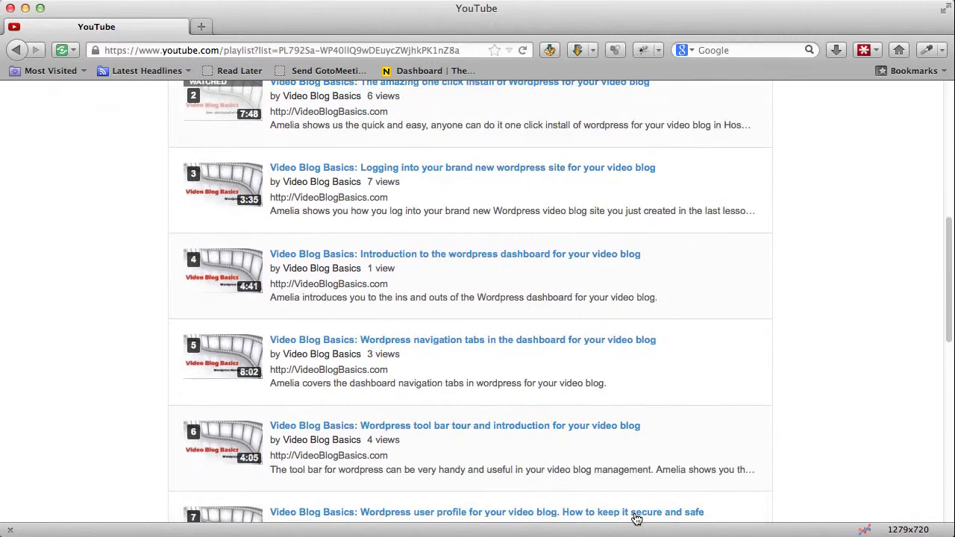
{"action": "scroll", "coordinate": [625, 393], "scroll_direction": "up", "scroll_amount": 11}
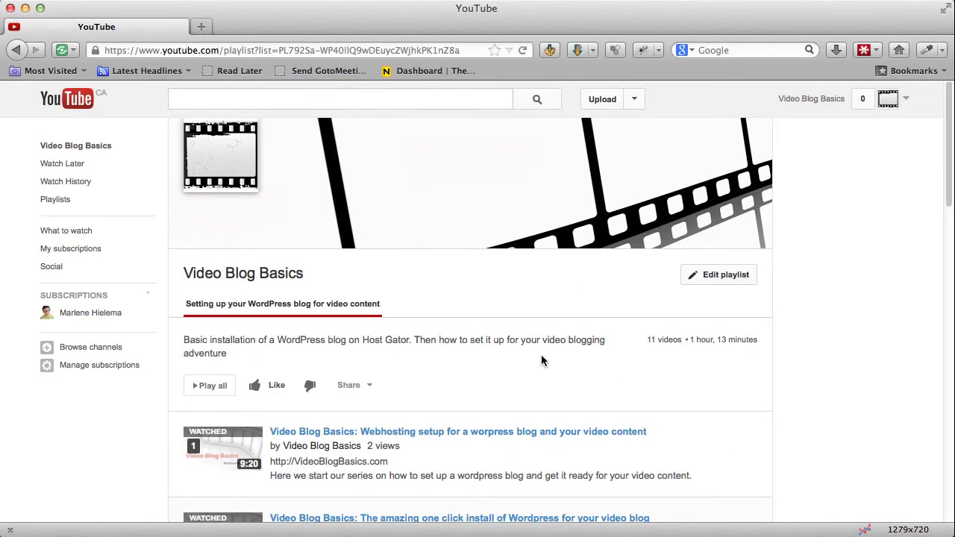
{"action": "left_click", "coordinate": [501, 435]}
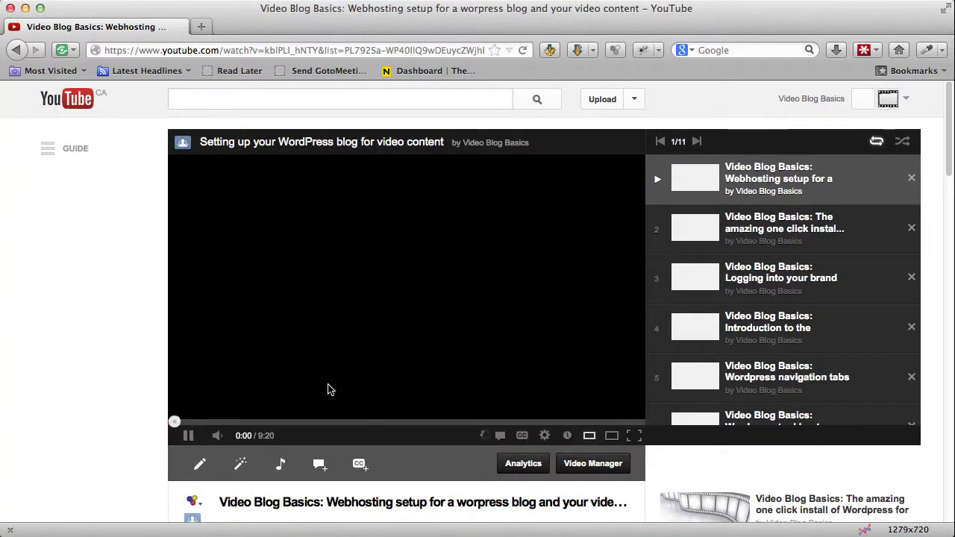
{"action": "left_click", "coordinate": [189, 437]}
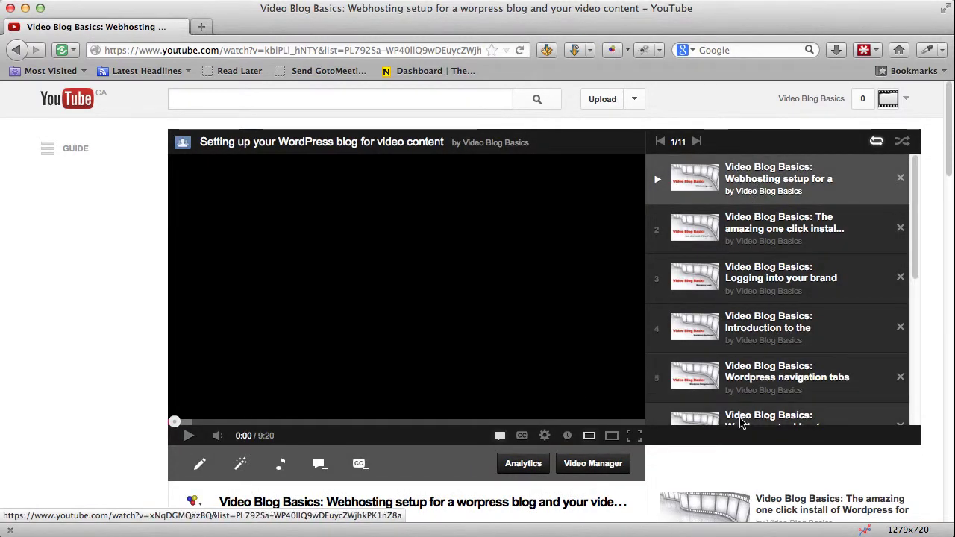
Browse the 11 videos in the playlist panel and bring up the video's share options
{"action": "scroll", "coordinate": [804, 245], "scroll_direction": "down", "scroll_amount": 3}
{"action": "scroll", "coordinate": [804, 250], "scroll_direction": "down", "scroll_amount": 3}
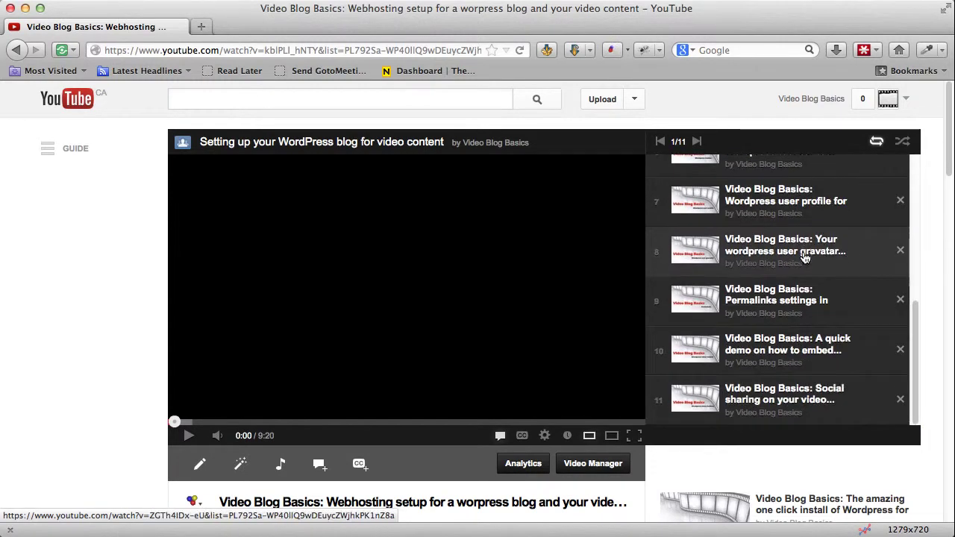
{"action": "scroll", "coordinate": [783, 224], "scroll_direction": "up", "scroll_amount": 6}
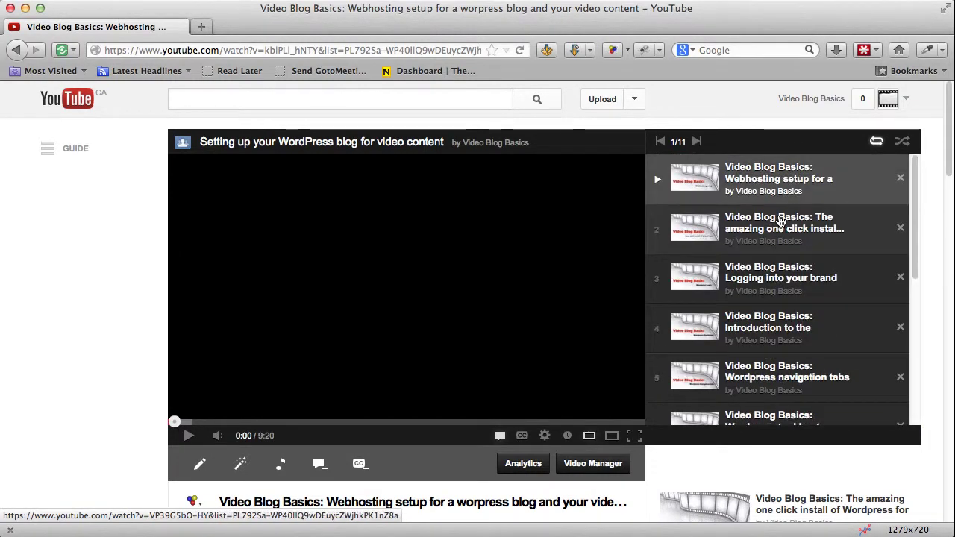
{"action": "scroll", "coordinate": [772, 246], "scroll_direction": "down", "scroll_amount": 5}
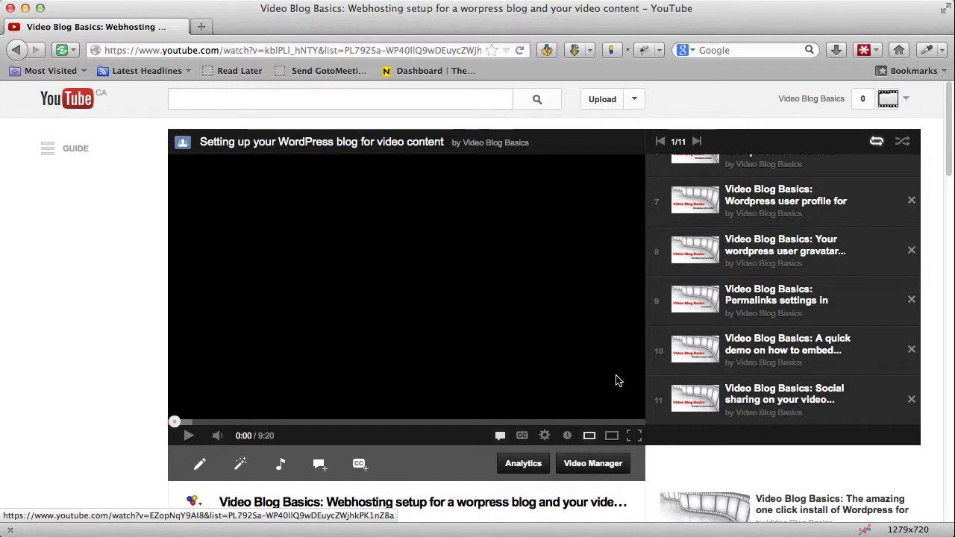
{"action": "scroll", "coordinate": [78, 287], "scroll_direction": "down", "scroll_amount": 5}
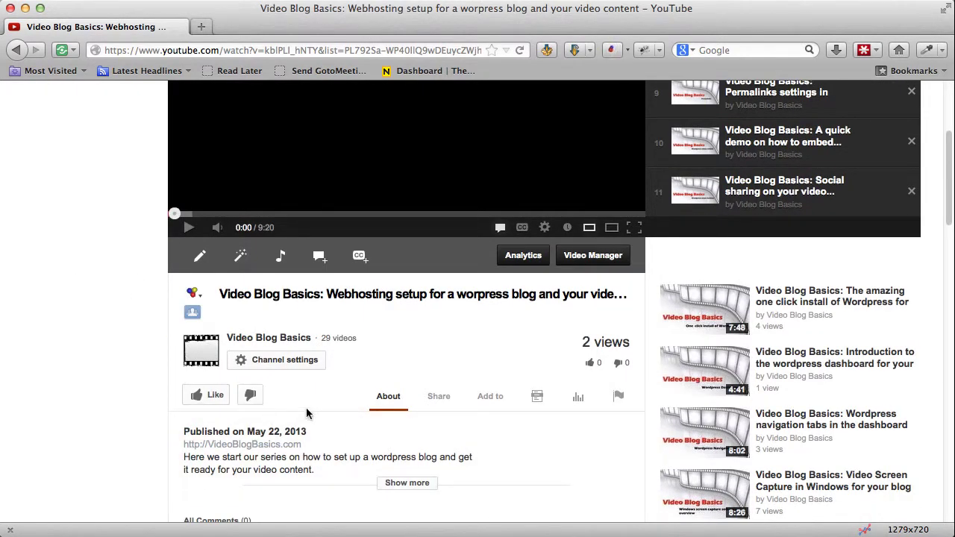
{"action": "left_click", "coordinate": [439, 397]}
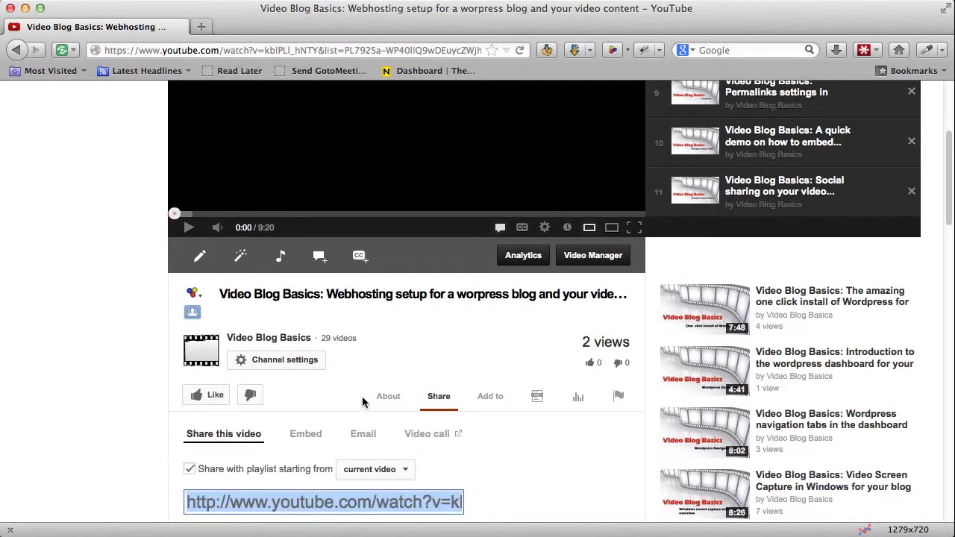
Make the share link start at the beginning of the playlist and select the URL
{"action": "scroll", "coordinate": [99, 369], "scroll_direction": "down", "scroll_amount": 4}
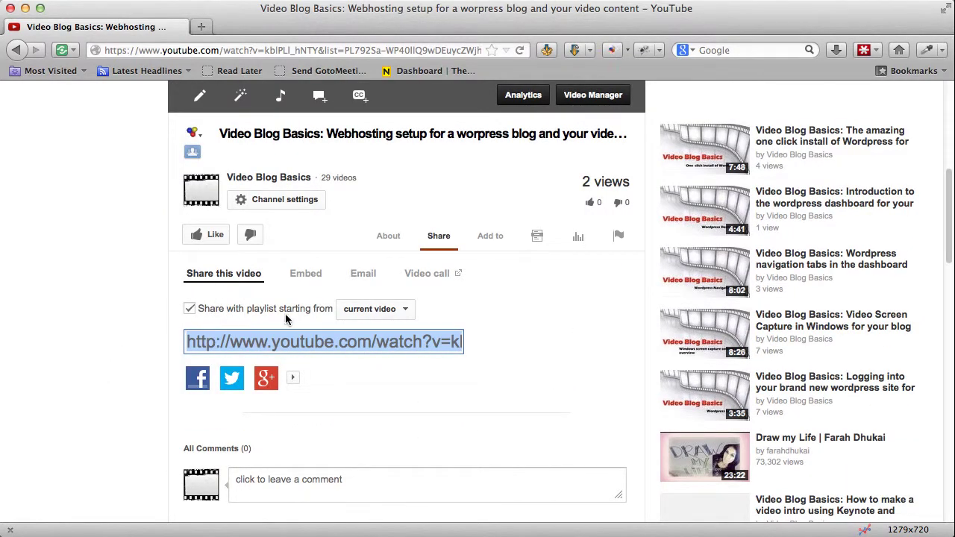
{"action": "left_click", "coordinate": [346, 319]}
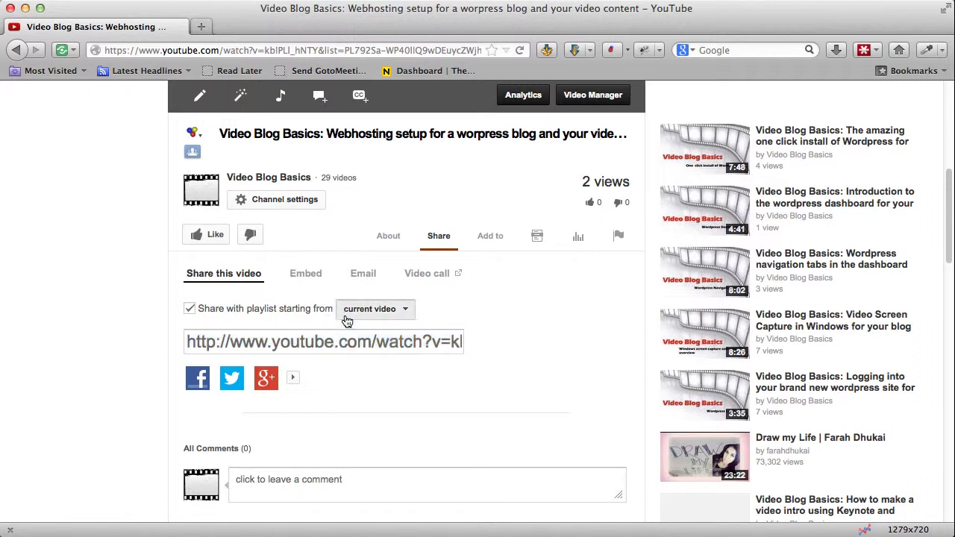
{"action": "left_click", "coordinate": [371, 353]}
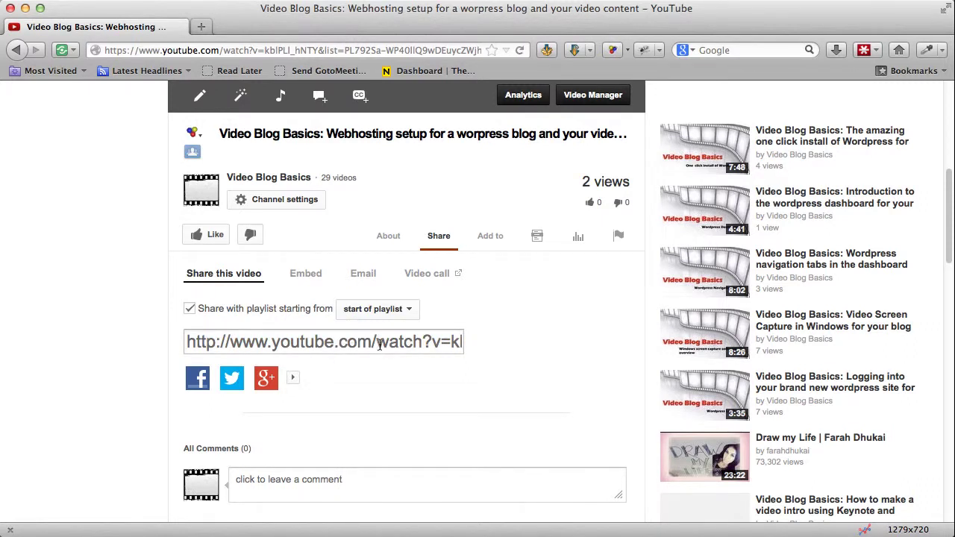
{"action": "left_click", "coordinate": [380, 344]}
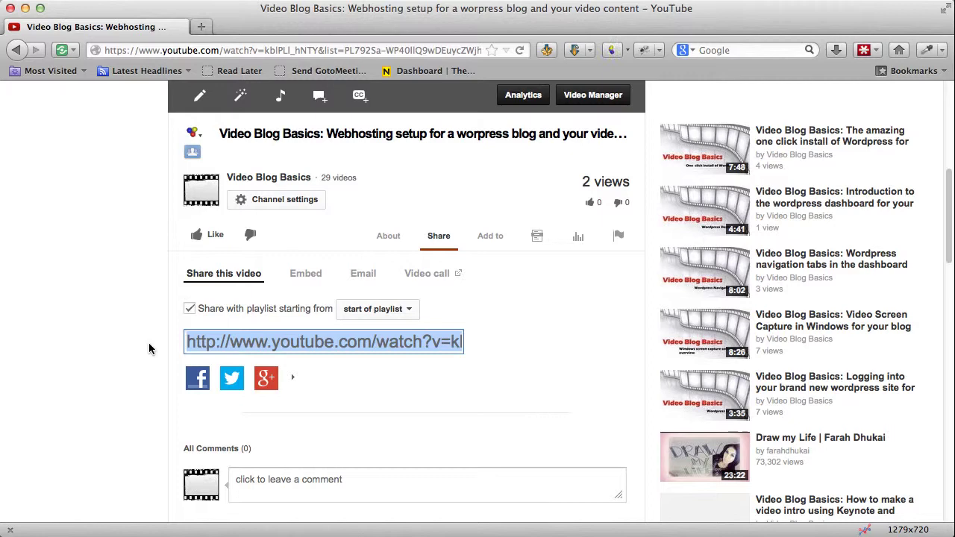
Narrow the browser window so the Uploads window fits beside the watch page
{"action": "scroll", "coordinate": [149, 349], "scroll_direction": "up", "scroll_amount": 5}
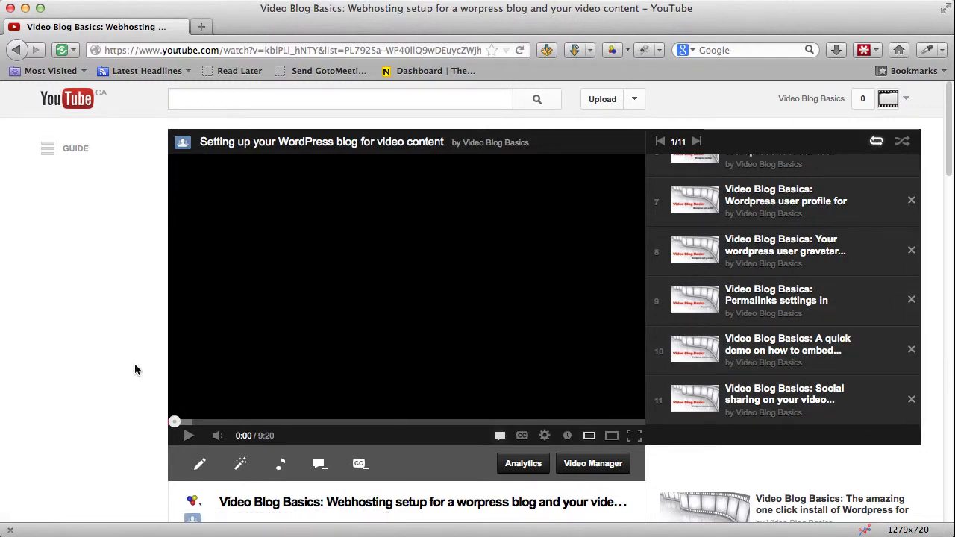
{"action": "scroll", "coordinate": [111, 354], "scroll_direction": "down", "scroll_amount": 3}
{"action": "scroll", "coordinate": [109, 355], "scroll_direction": "up", "scroll_amount": 3}
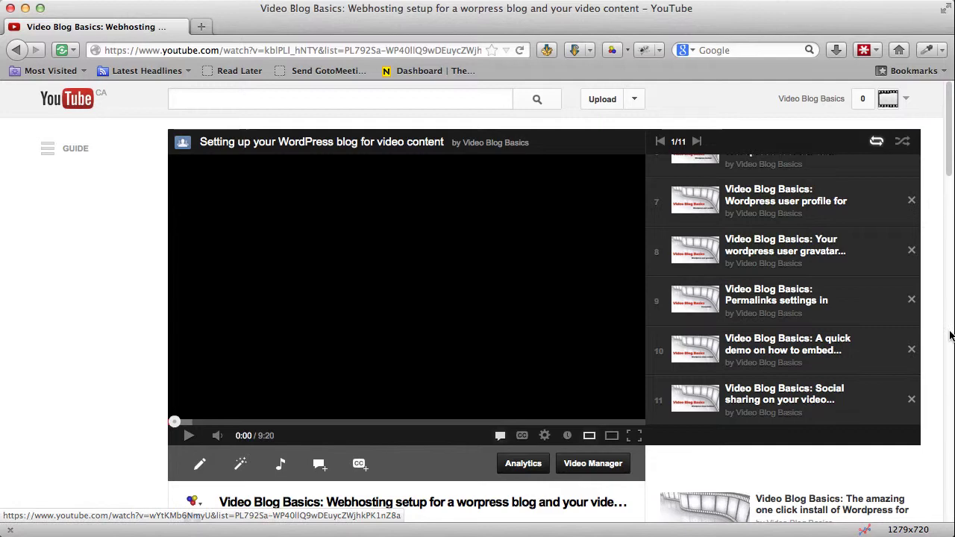
{"action": "left_click_drag", "start_coordinate": [950, 333], "coordinate": [474, 315]}
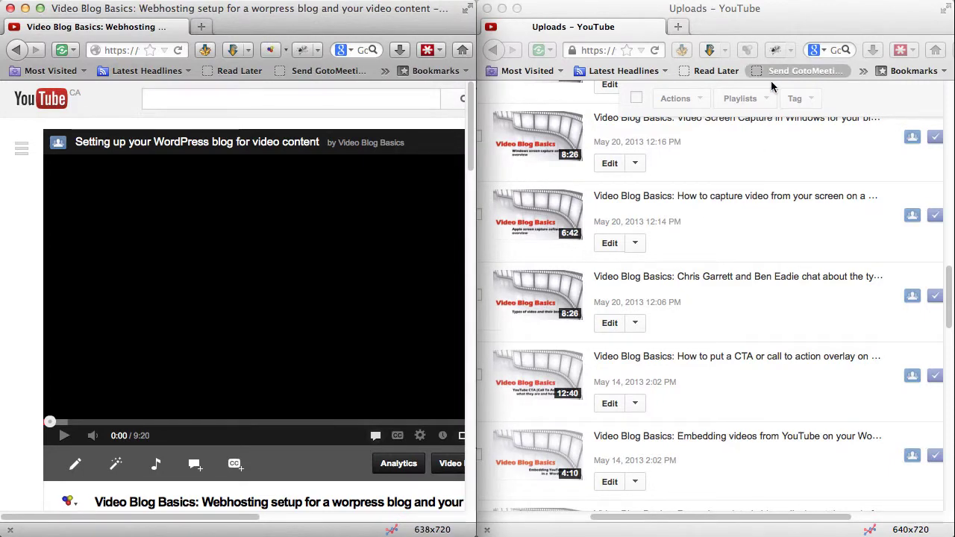
Look over the Uploads window, then return to the window with the playlist video
{"action": "left_click", "coordinate": [788, 31]}
{"action": "scroll", "coordinate": [803, 224], "scroll_direction": "up", "scroll_amount": 10}
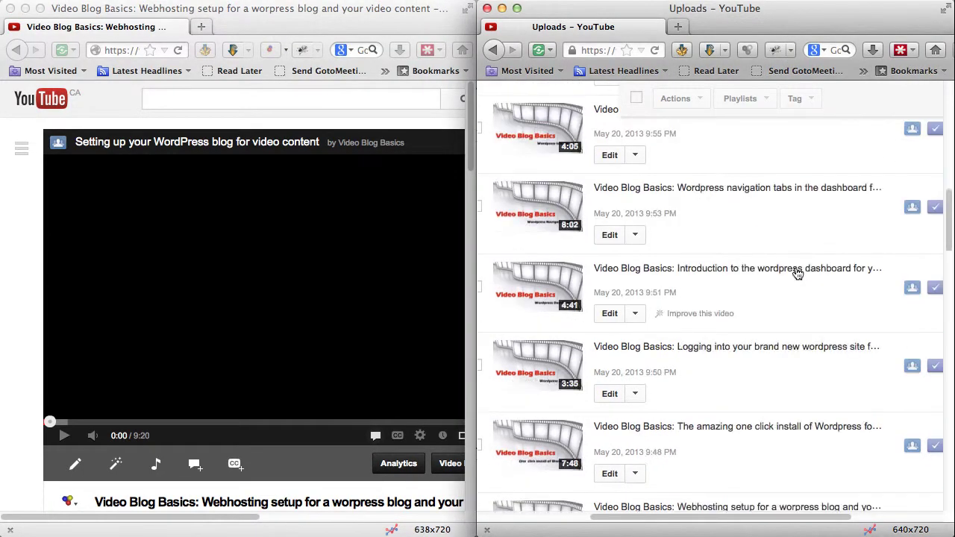
{"action": "scroll", "coordinate": [686, 200], "scroll_direction": "left", "scroll_amount": 5}
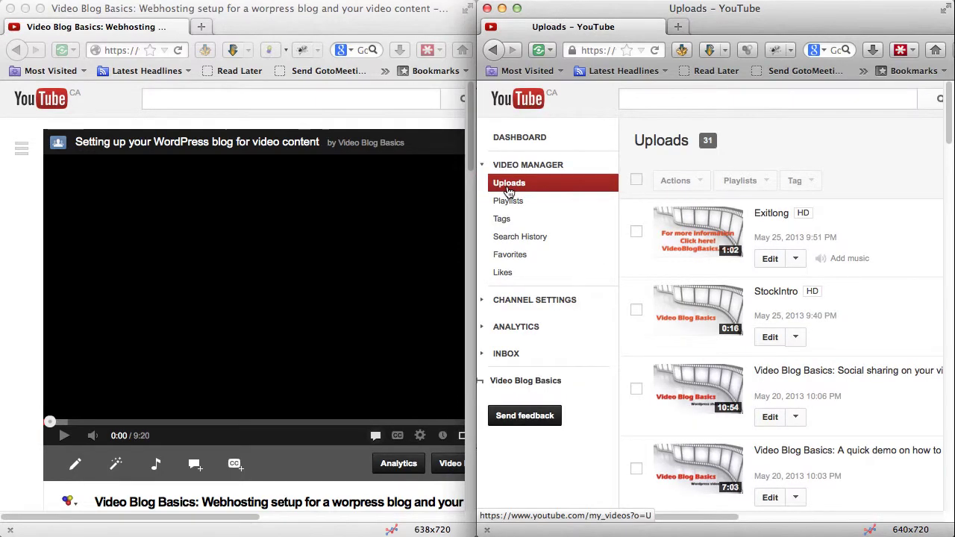
{"action": "scroll", "coordinate": [828, 224], "scroll_direction": "right", "scroll_amount": 8}
{"action": "scroll", "coordinate": [825, 228], "scroll_direction": "left", "scroll_amount": 4}
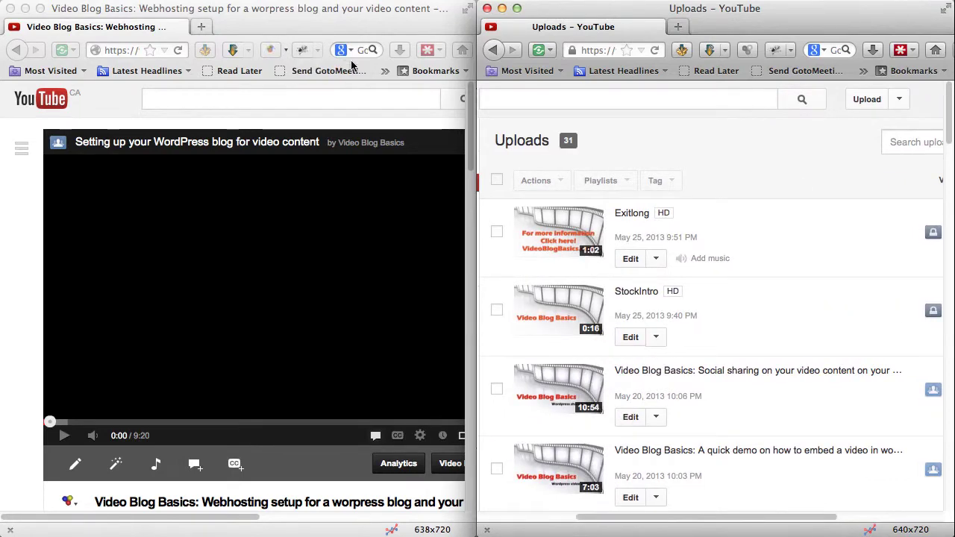
{"action": "left_click", "coordinate": [348, 29]}
{"action": "scroll", "coordinate": [324, 134], "scroll_direction": "right", "scroll_amount": 6}
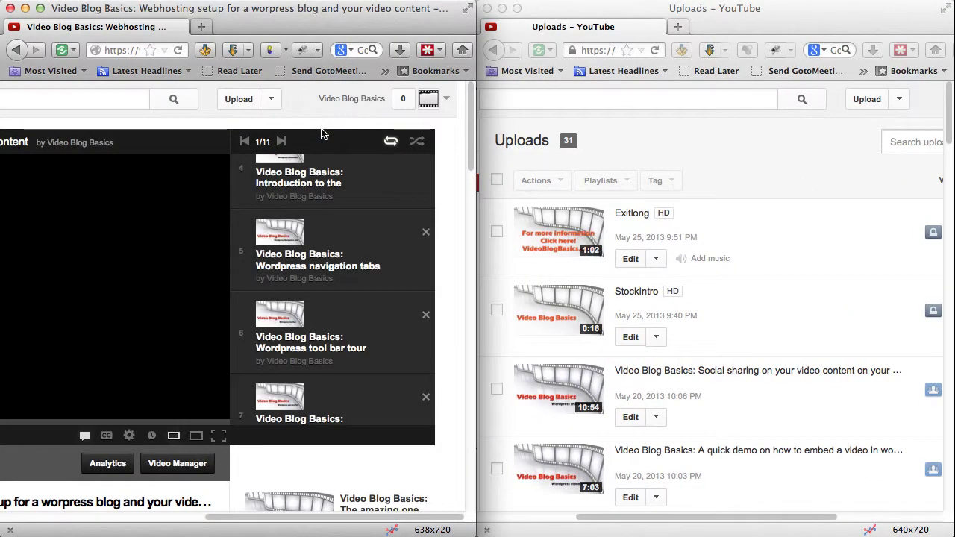
Open Video Manager from the account menu and go to its Playlists page
{"action": "left_click", "coordinate": [447, 100]}
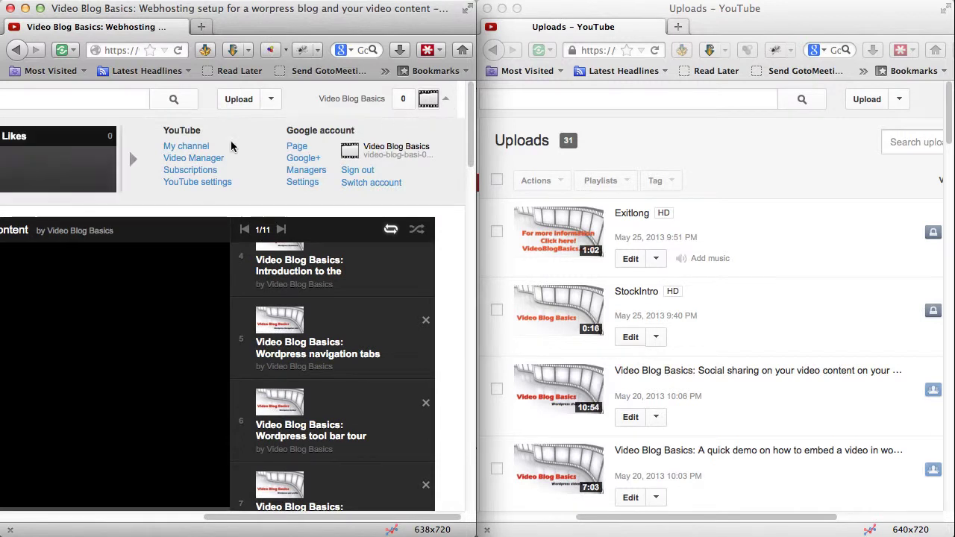
{"action": "left_click", "coordinate": [200, 160]}
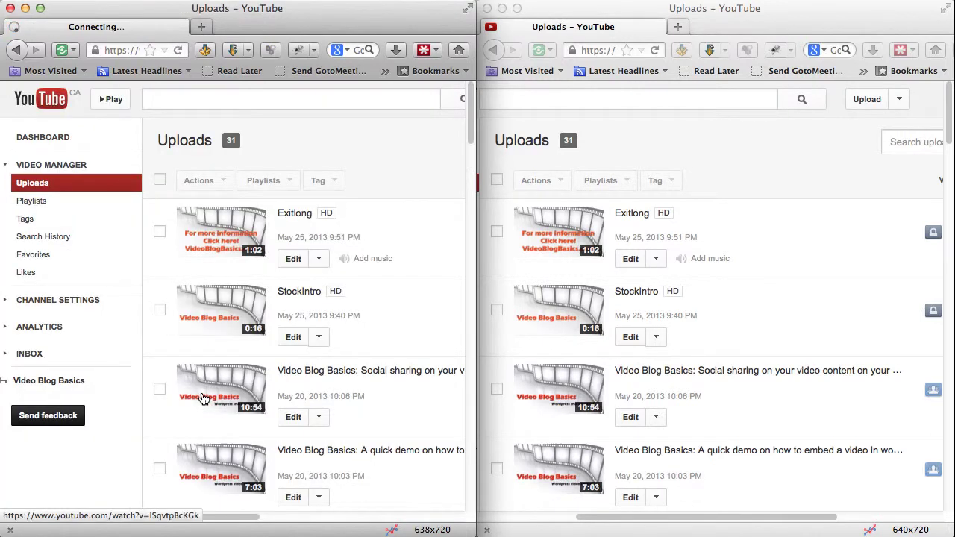
{"action": "left_click", "coordinate": [21, 202]}
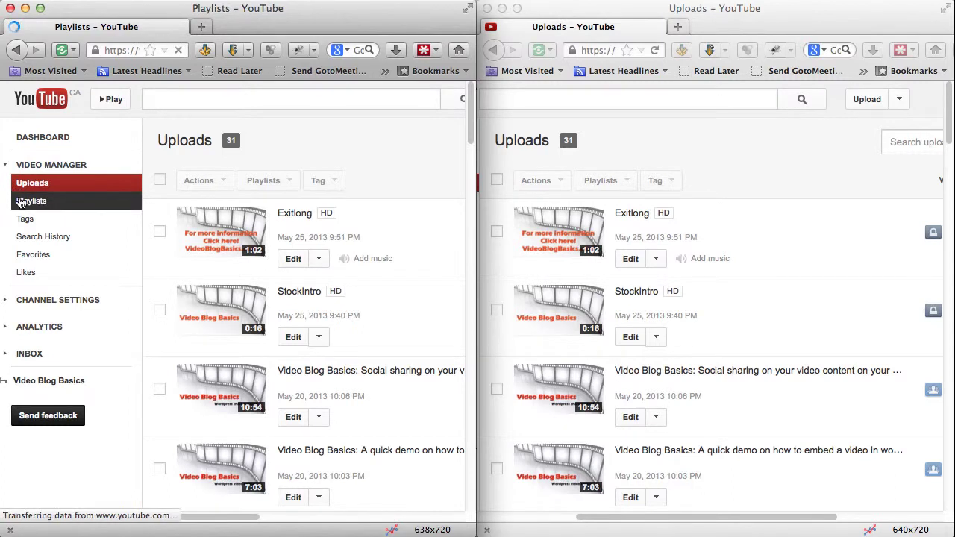
{"action": "scroll", "coordinate": [231, 293], "scroll_direction": "right", "scroll_amount": 8}
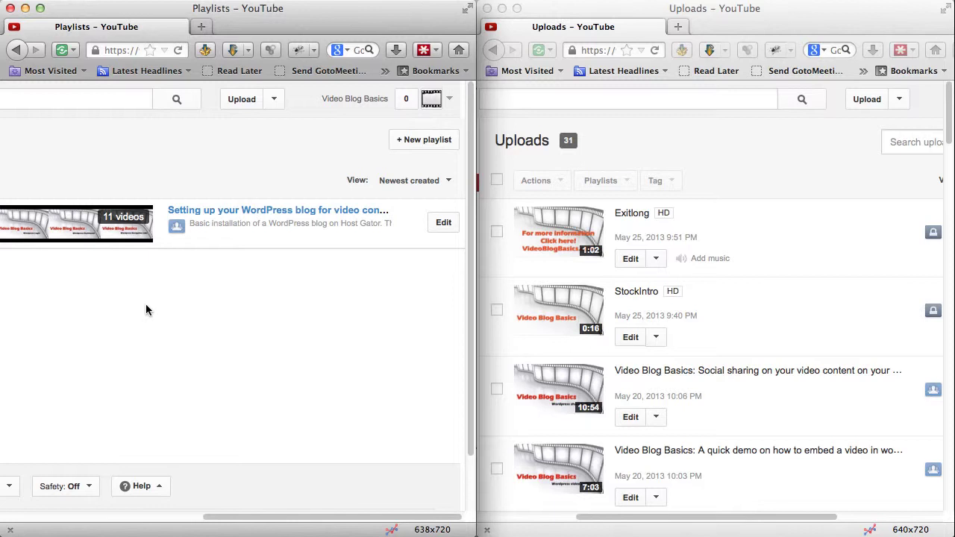
{"action": "scroll", "coordinate": [146, 315], "scroll_direction": "left", "scroll_amount": 2}
{"action": "scroll", "coordinate": [148, 321], "scroll_direction": "right", "scroll_amount": 2}
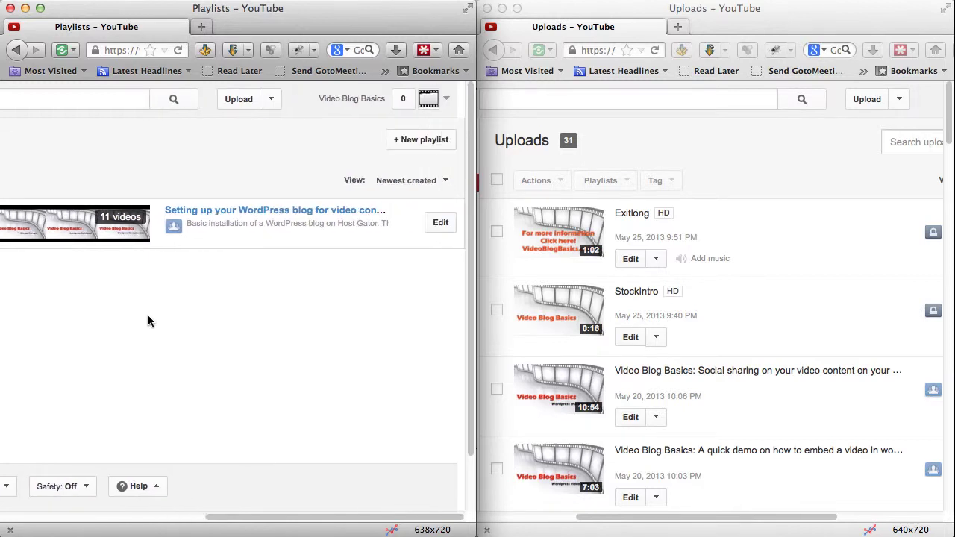
Create a playlist titled 'Tips and Tricks' with description 'Tips and tricks for your wordpress blog'
{"action": "left_click", "coordinate": [441, 144]}
{"action": "left_click", "coordinate": [359, 183]}
{"action": "type", "text": "Tips and Tricks"}
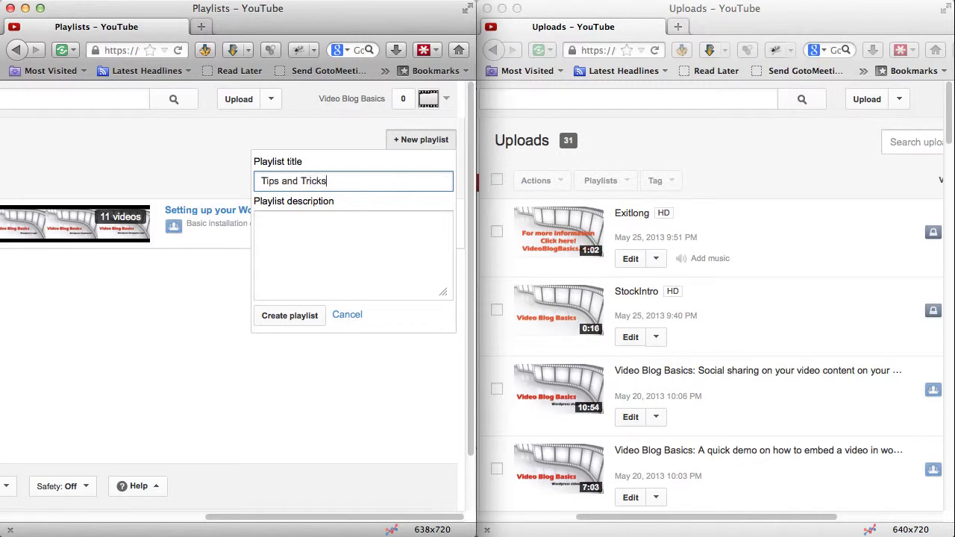
{"action": "left_click", "coordinate": [374, 234]}
{"action": "type", "text": "Tips and tricks "}
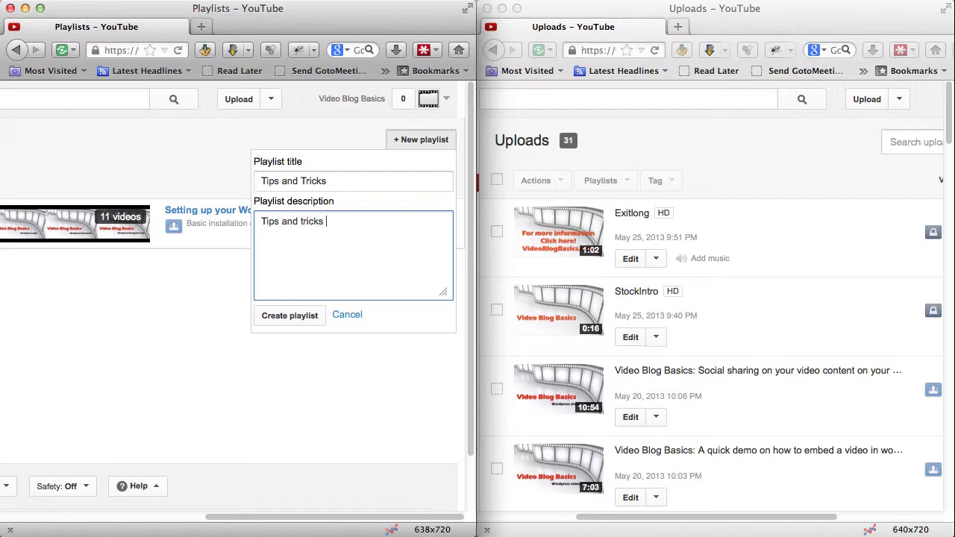
{"action": "type", "text": "for your wordpress blog"}
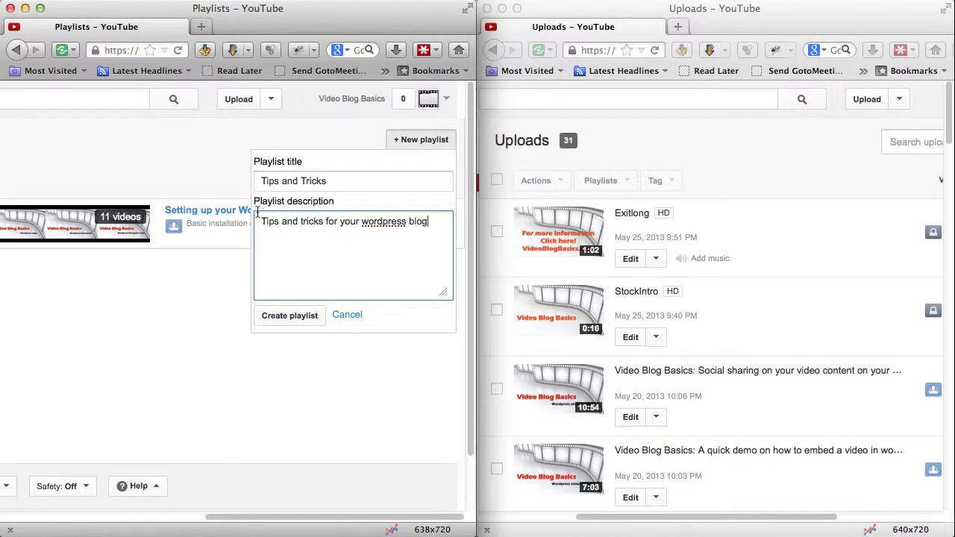
{"action": "left_click", "coordinate": [280, 319]}
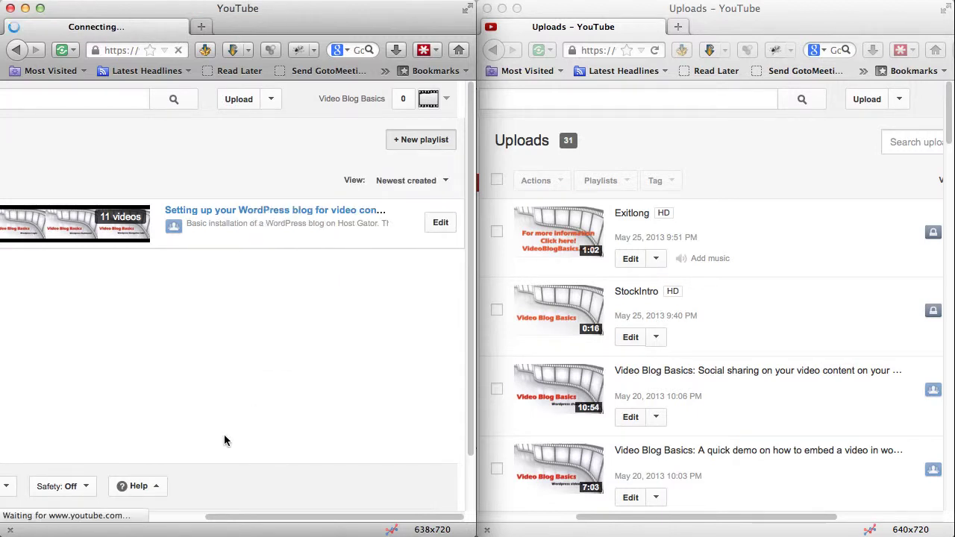
Append 'for your video blog' to the end of the playlist title
{"action": "scroll", "coordinate": [218, 340], "scroll_direction": "right", "scroll_amount": 5}
{"action": "scroll", "coordinate": [217, 339], "scroll_direction": "left", "scroll_amount": 5}
{"action": "left_click", "coordinate": [235, 283]}
{"action": "left_click", "coordinate": [239, 214]}
{"action": "type", "text": "for your video blog"}
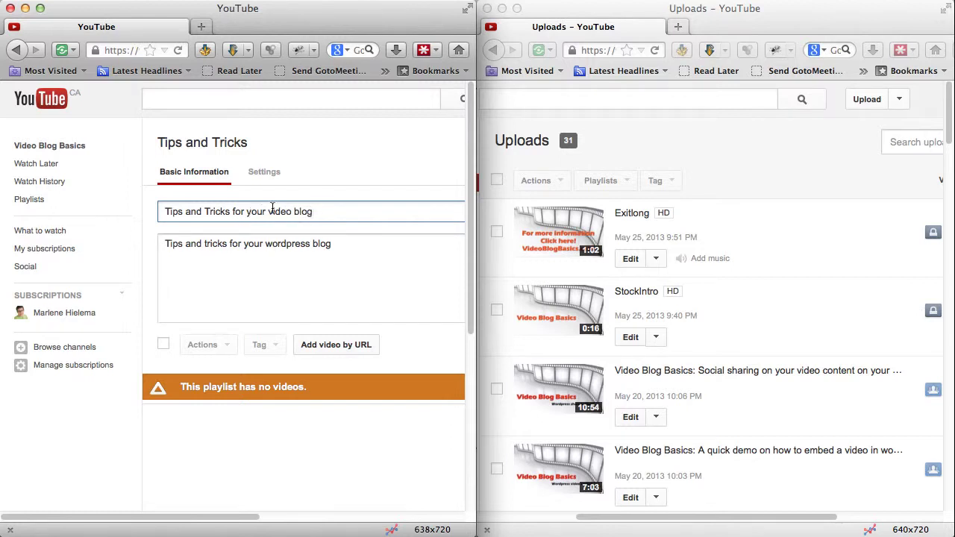
{"action": "left_click_drag", "start_coordinate": [269, 212], "coordinate": [320, 212]}
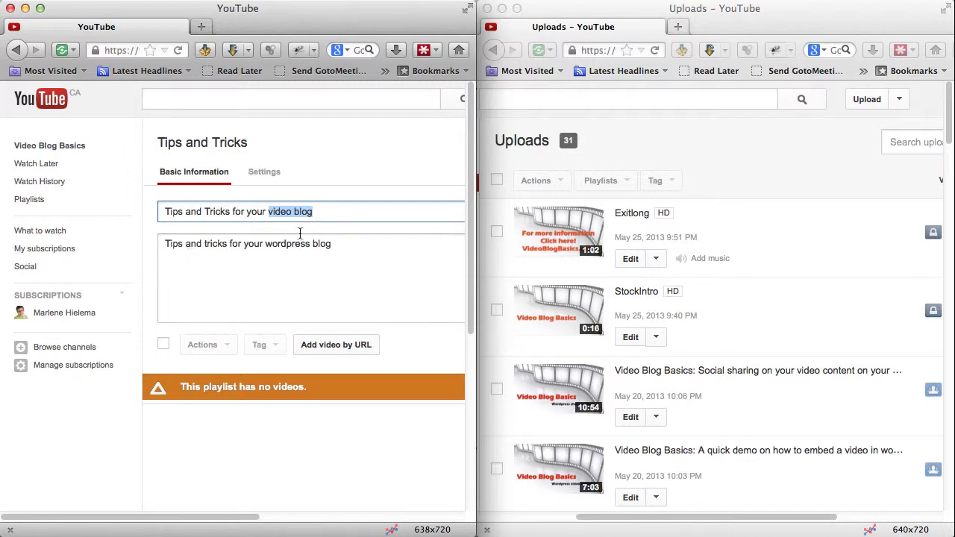
{"action": "left_click", "coordinate": [319, 212]}
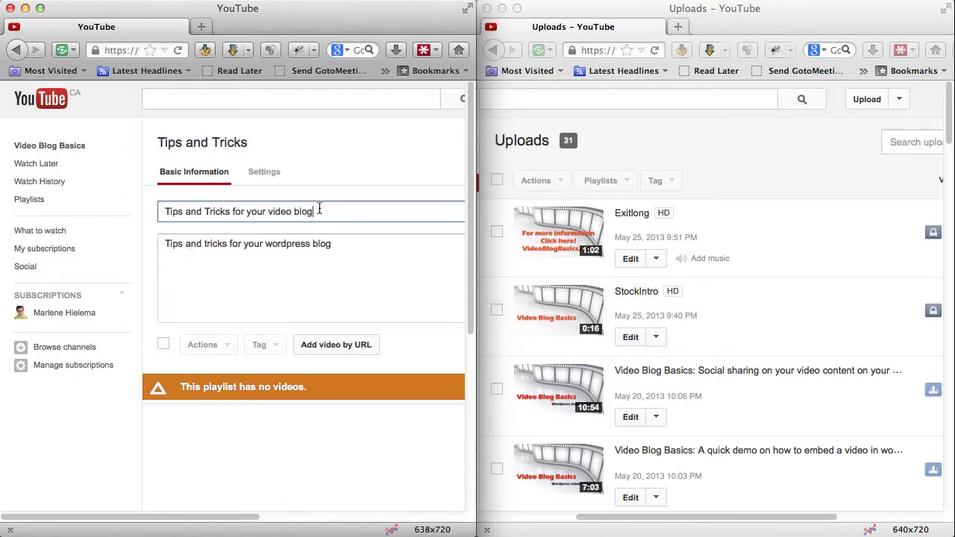
Prefix the title with 'Video Blog Basics:', correcting typos along the way
{"action": "left_click", "coordinate": [165, 211]}
{"action": "type", "text": "Vide3o"}
{"action": "key", "text": "BackSpace"}
{"action": "key", "text": "BackSpace"}
{"action": "type", "text": "o bl"}
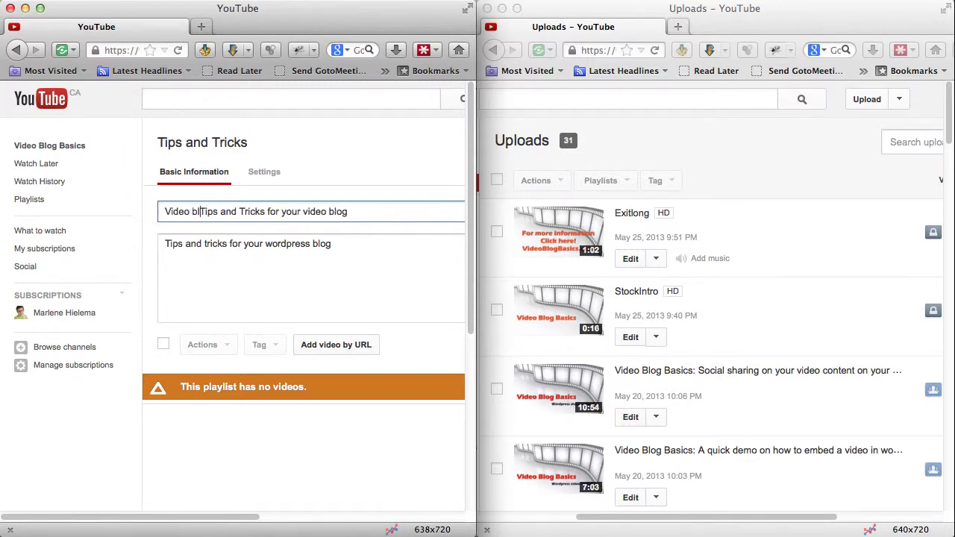
{"action": "key", "text": "BackSpace"}
{"action": "key", "text": "BackSpace"}
{"action": "type", "text": "Blog Basics"}
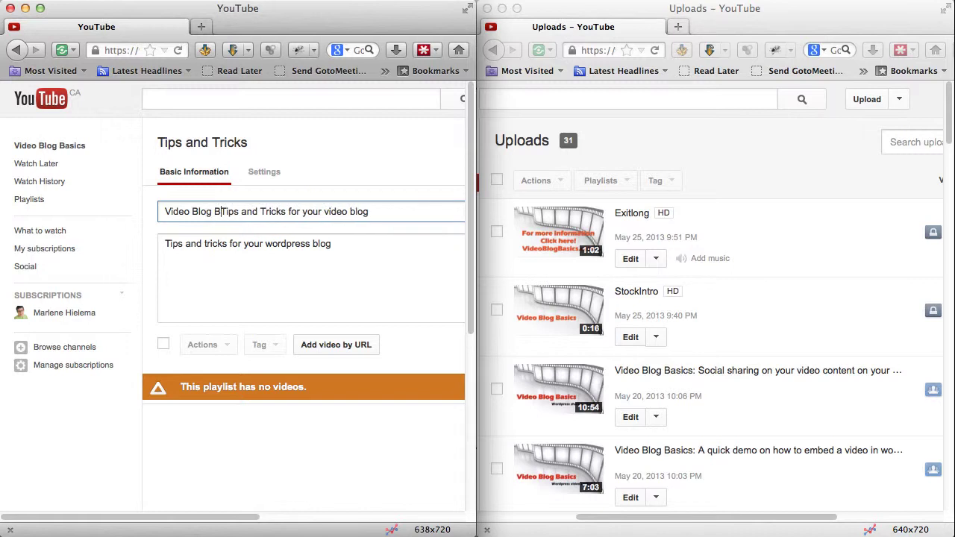
{"action": "type", "text": ":"}
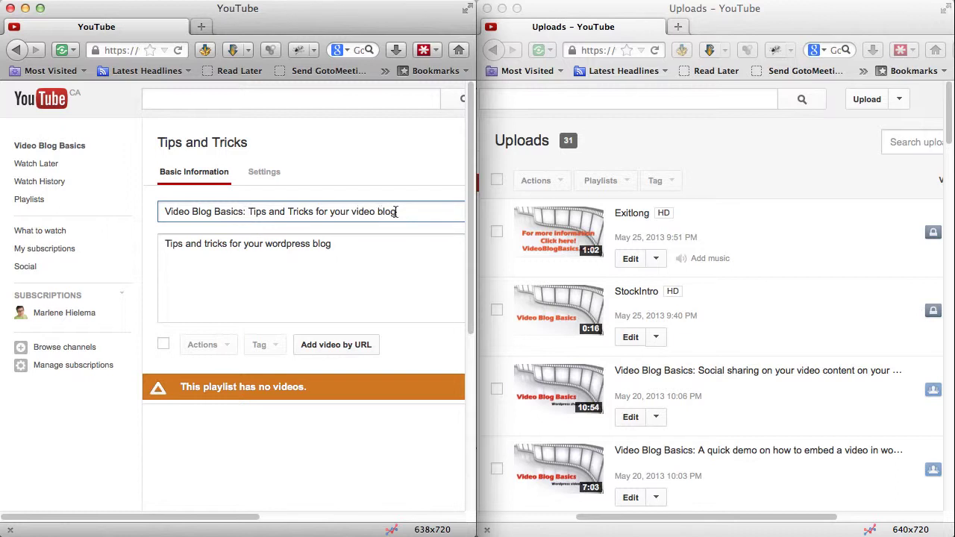
{"action": "left_click_drag", "start_coordinate": [401, 211], "coordinate": [133, 211]}
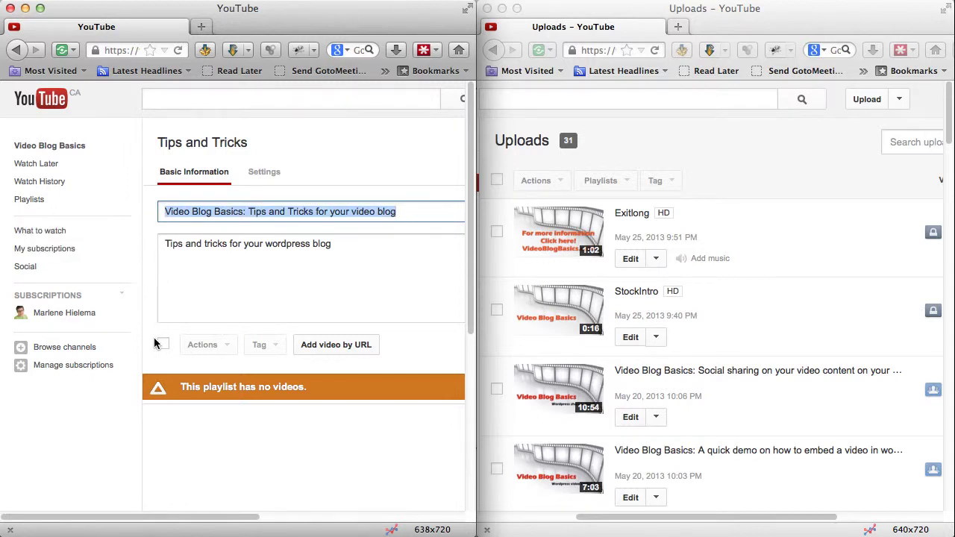
{"action": "left_click", "coordinate": [249, 211]}
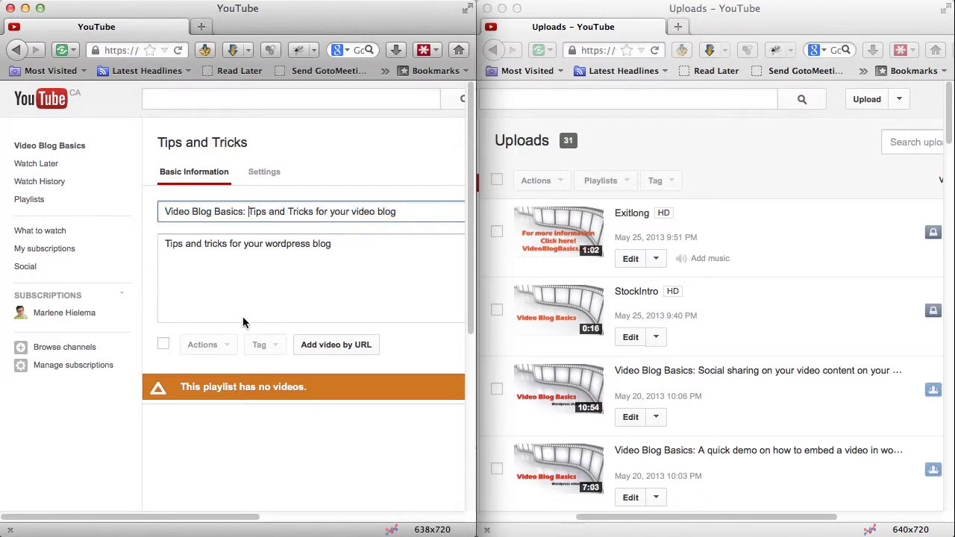
Add the chat video to the playlist by pasting its copied URL
{"action": "left_click", "coordinate": [315, 346]}
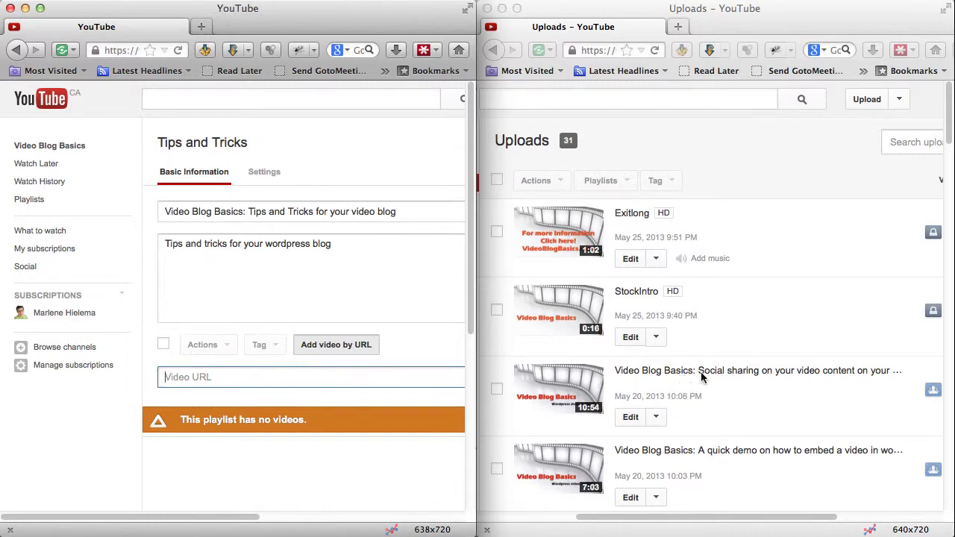
{"action": "left_click_drag", "start_coordinate": [951, 119], "coordinate": [943, 284]}
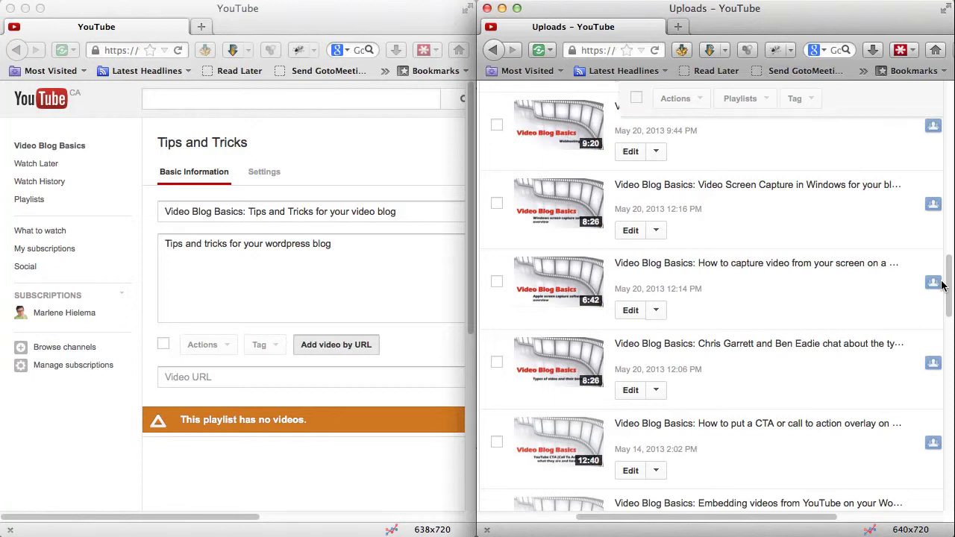
{"action": "right_click", "coordinate": [729, 348]}
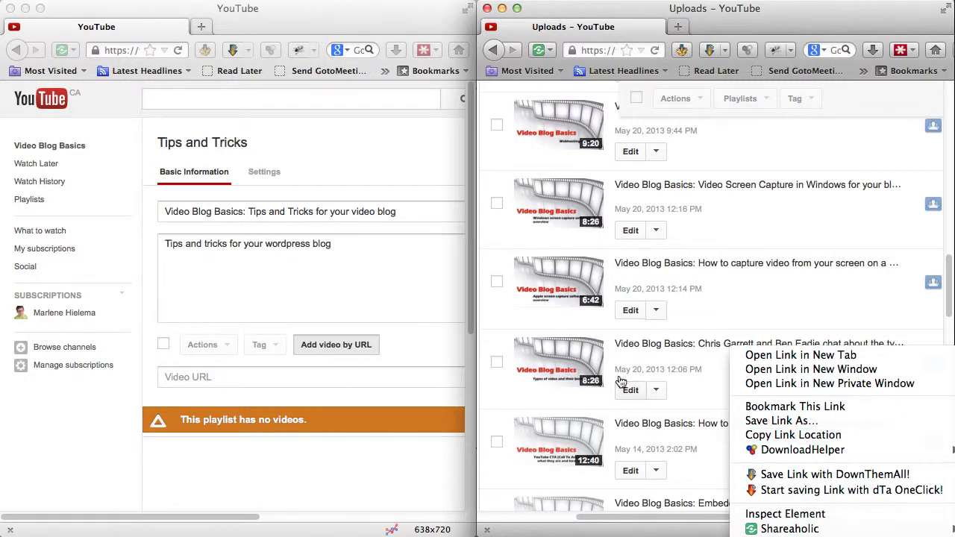
{"action": "left_click", "coordinate": [718, 393]}
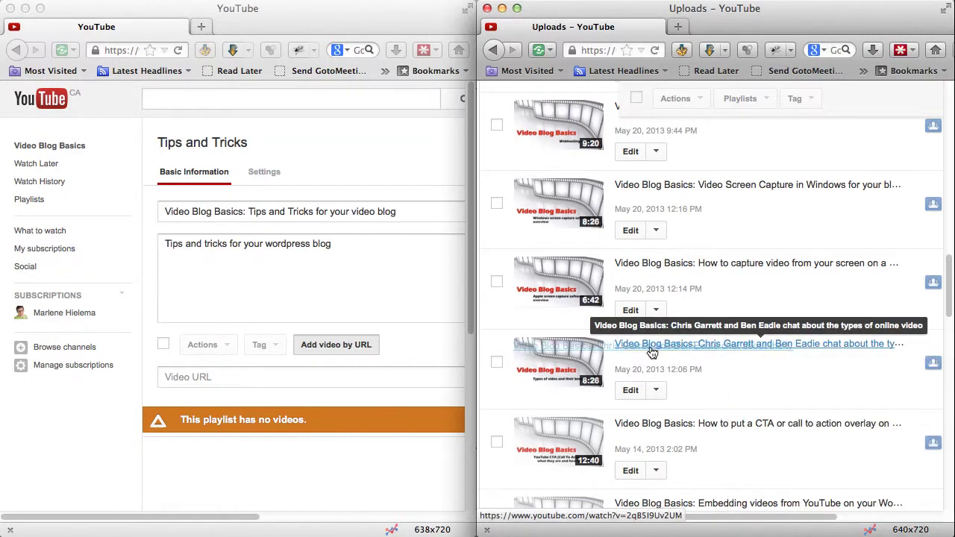
{"action": "left_click", "coordinate": [354, 380]}
{"action": "type", "text": "https://www.youtube.com/watch?v=2qB5I9Uv2UM"}
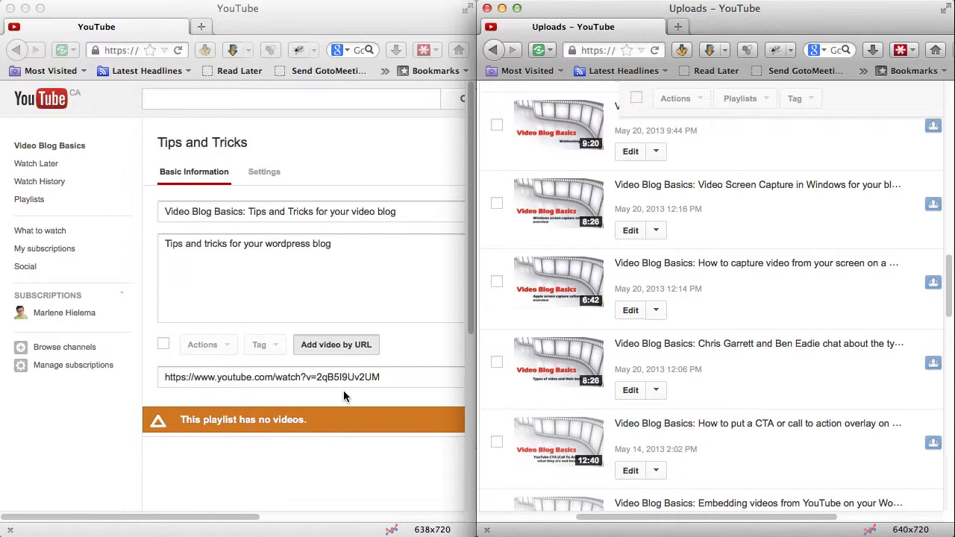
{"action": "scroll", "coordinate": [343, 390], "scroll_direction": "right", "scroll_amount": 5}
{"action": "left_click", "coordinate": [302, 378]}
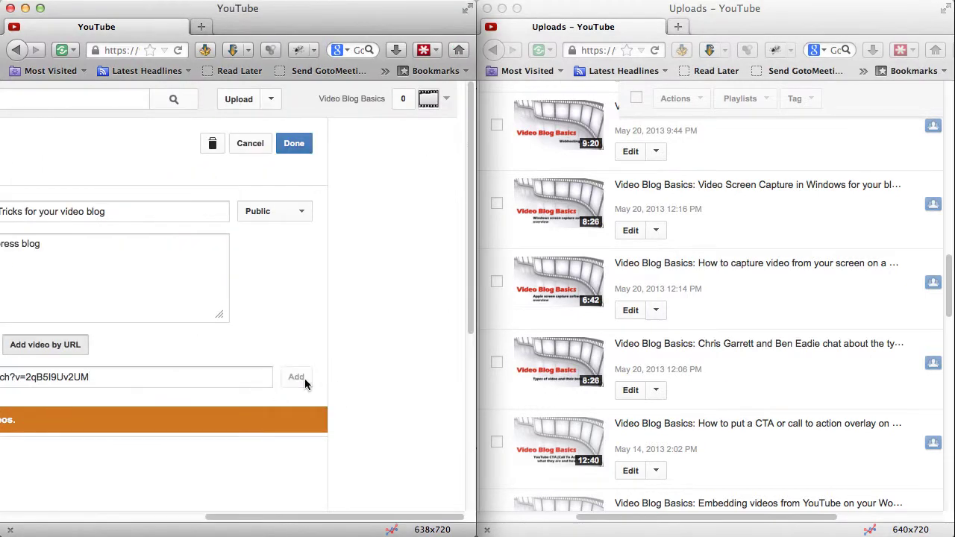
Add the CTA overlay video by dragging its link from the Uploads list into the URL field
{"action": "scroll", "coordinate": [318, 377], "scroll_direction": "left", "scroll_amount": 5}
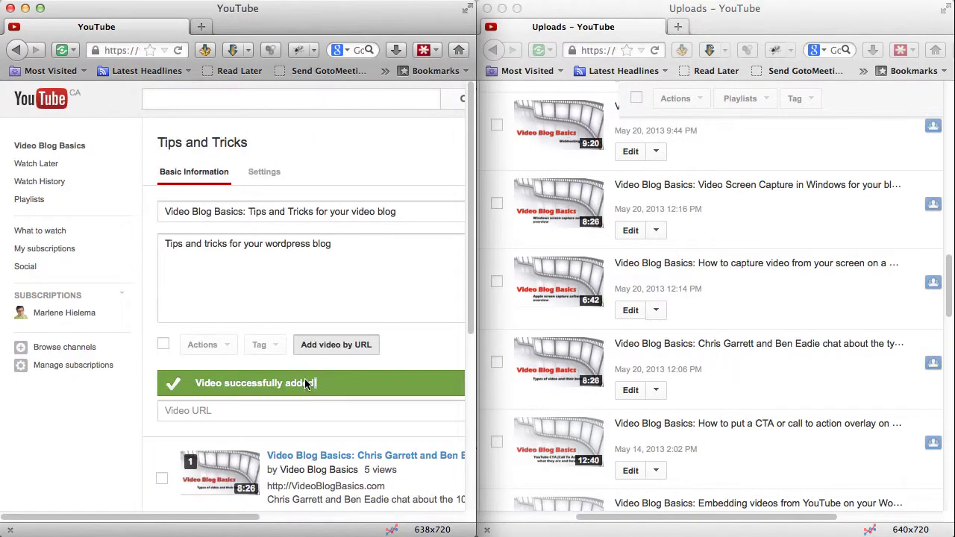
{"action": "left_click", "coordinate": [256, 411]}
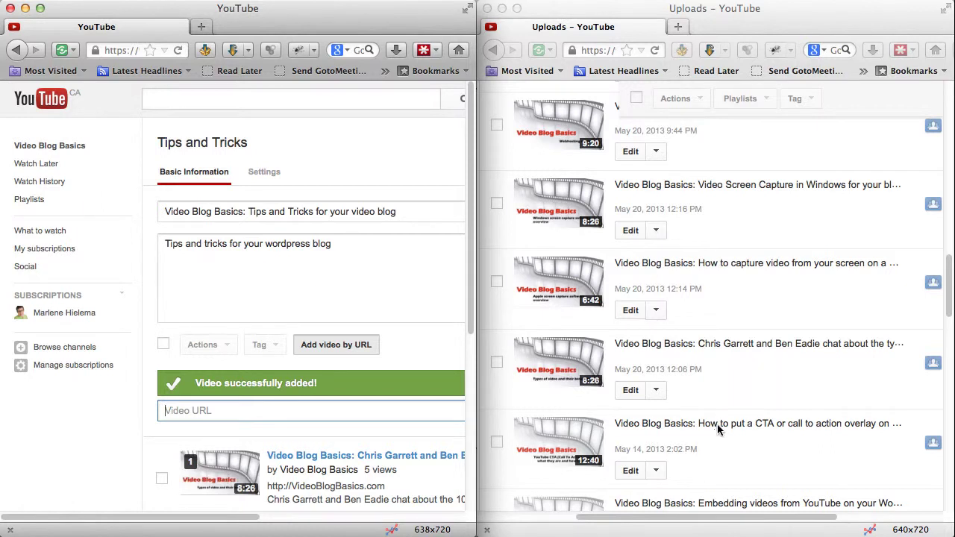
{"action": "left_click", "coordinate": [727, 452]}
{"action": "left_click_drag", "start_coordinate": [732, 432], "coordinate": [382, 423]}
{"action": "left_click_drag", "start_coordinate": [346, 410], "coordinate": [341, 409]}
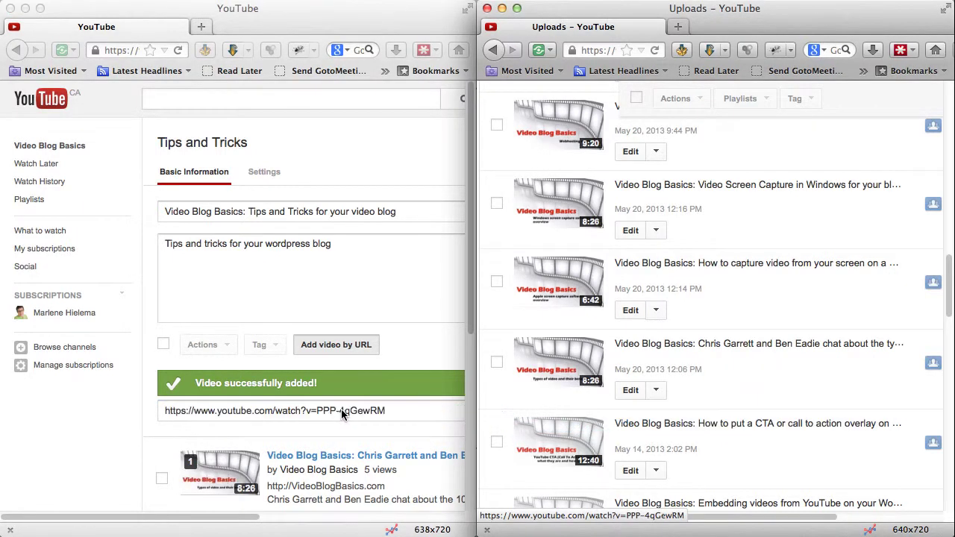
{"action": "scroll", "coordinate": [334, 411], "scroll_direction": "right", "scroll_amount": 5}
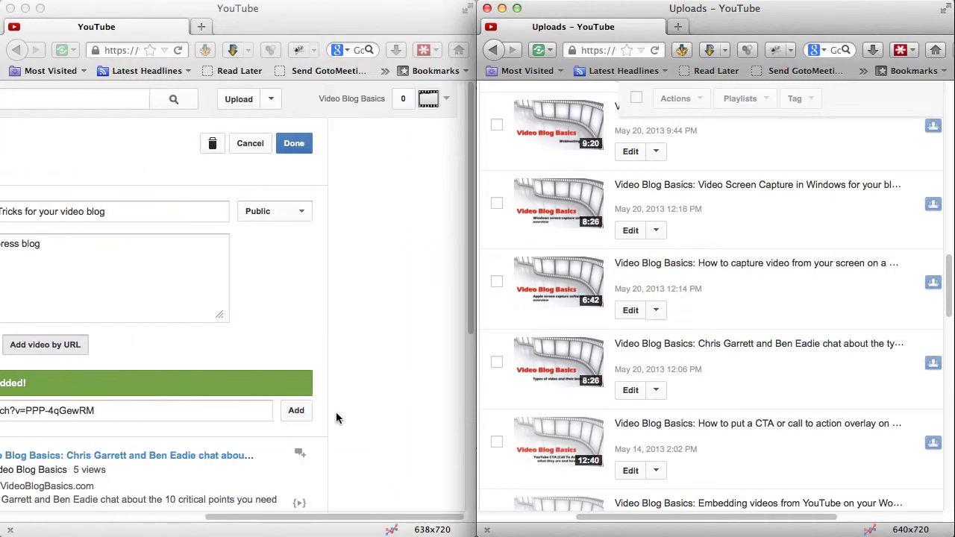
{"action": "left_click", "coordinate": [296, 410]}
Add the 'Removing related videos' video by dragging its link into the Video URL field
{"action": "scroll", "coordinate": [338, 409], "scroll_direction": "left", "scroll_amount": 5}
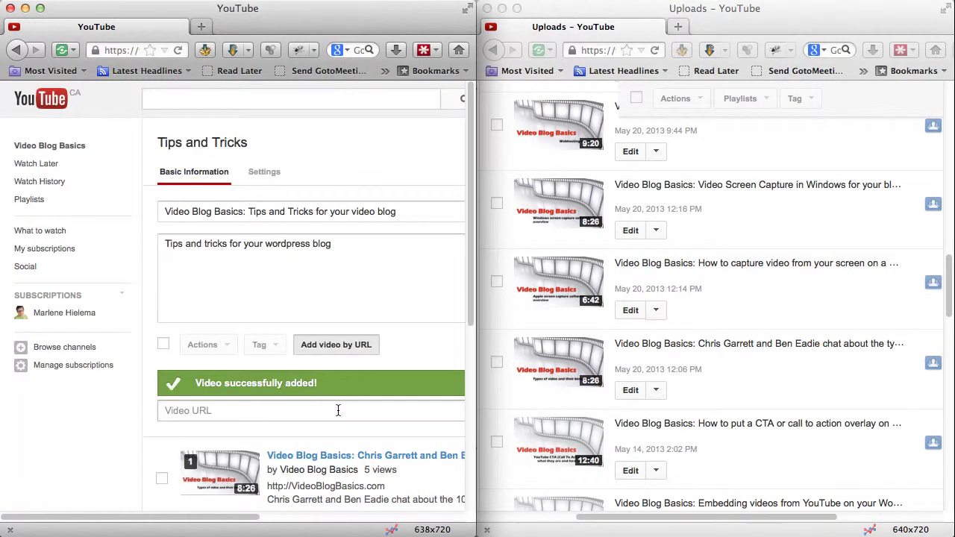
{"action": "scroll", "coordinate": [681, 418], "scroll_direction": "down", "scroll_amount": 2}
{"action": "scroll", "coordinate": [681, 414], "scroll_direction": "down", "scroll_amount": 2}
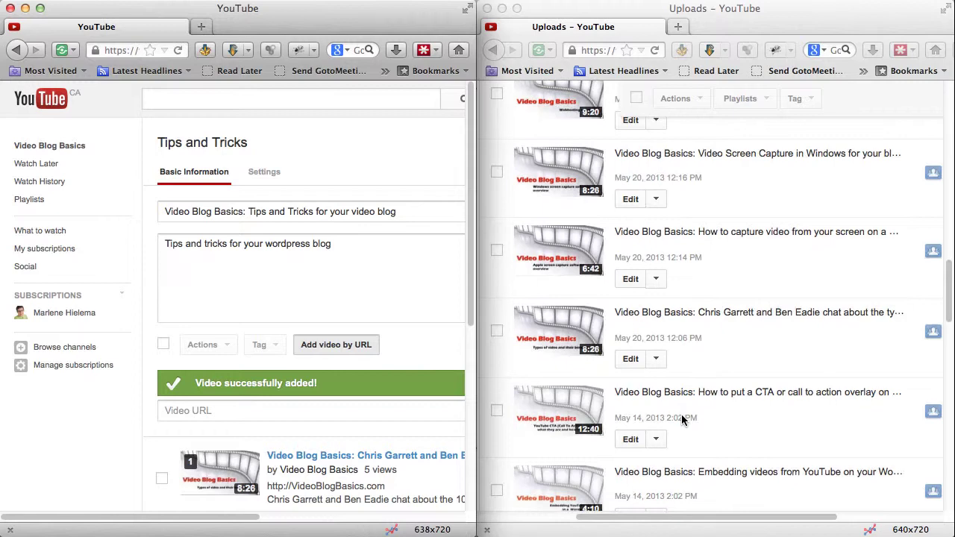
{"action": "scroll", "coordinate": [717, 432], "scroll_direction": "down", "scroll_amount": 1}
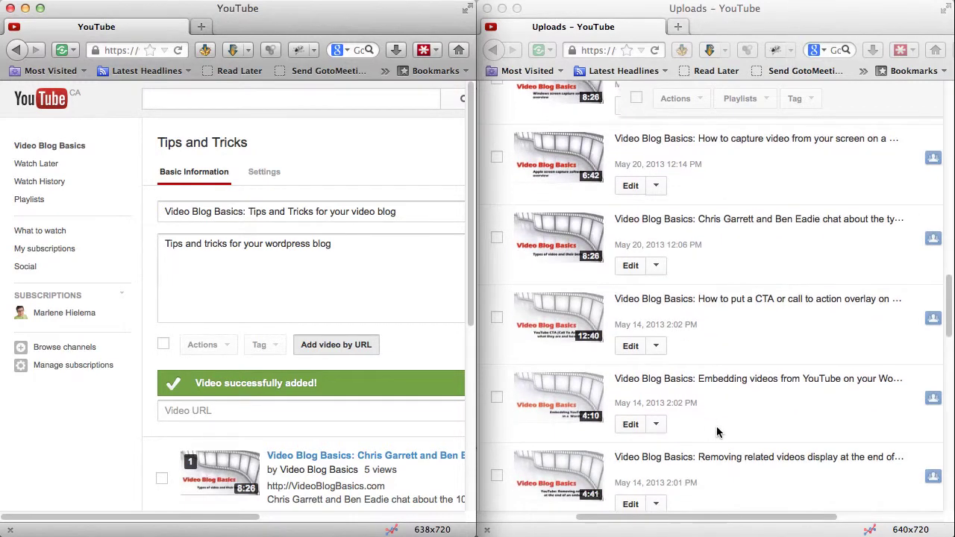
{"action": "left_click", "coordinate": [717, 454]}
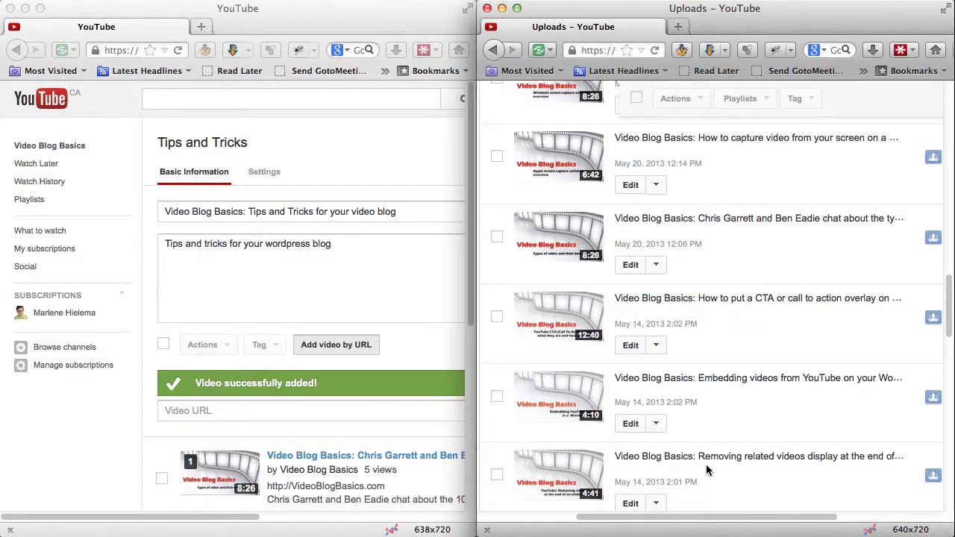
{"action": "left_click_drag", "start_coordinate": [709, 458], "coordinate": [367, 411]}
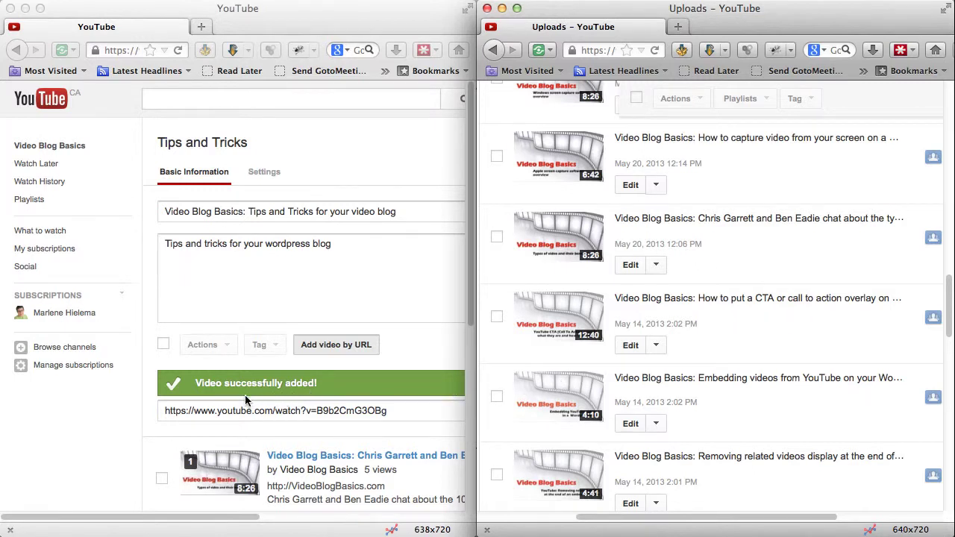
{"action": "scroll", "coordinate": [257, 400], "scroll_direction": "right", "scroll_amount": 5}
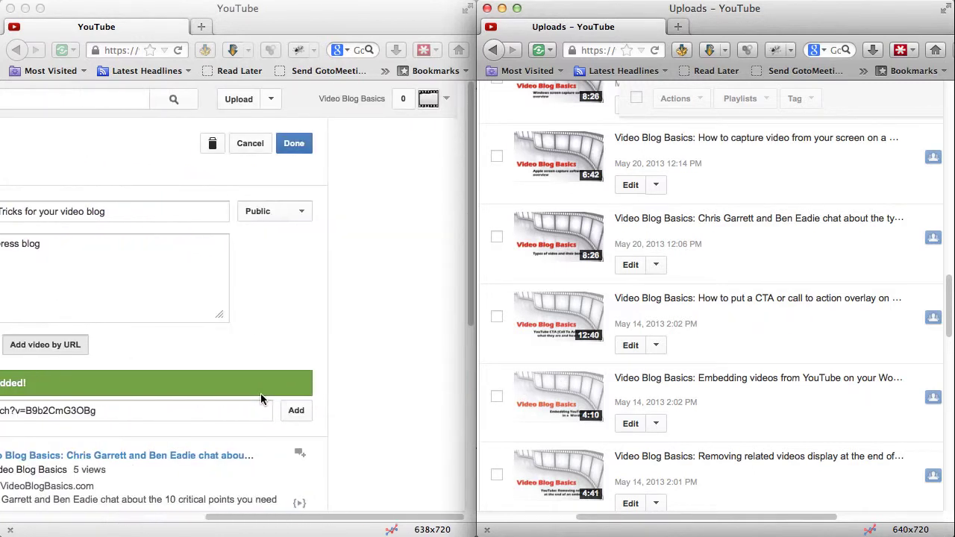
{"action": "left_click", "coordinate": [298, 412]}
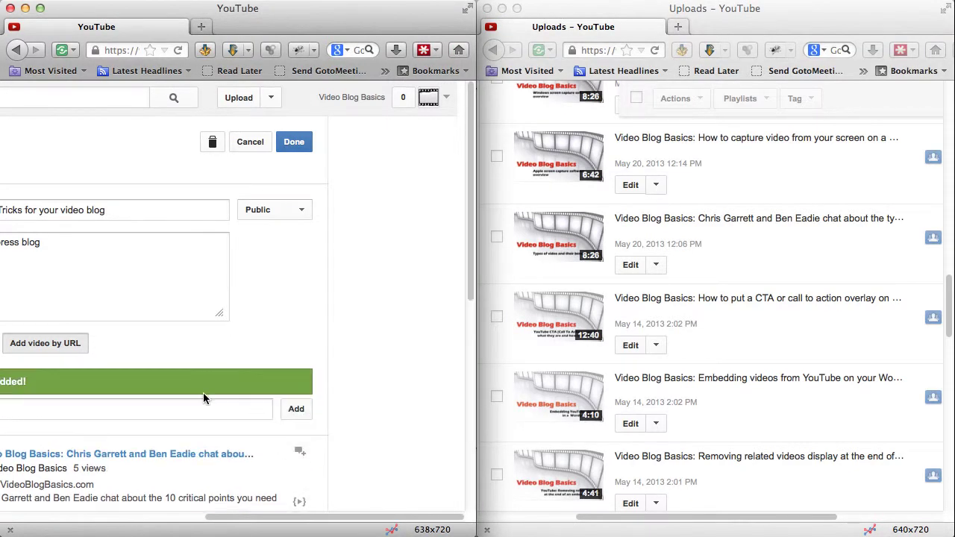
Keep the playlist's privacy set to Public and save the playlist
{"action": "scroll", "coordinate": [204, 396], "scroll_direction": "down", "scroll_amount": 3}
{"action": "scroll", "coordinate": [203, 399], "scroll_direction": "left", "scroll_amount": 5}
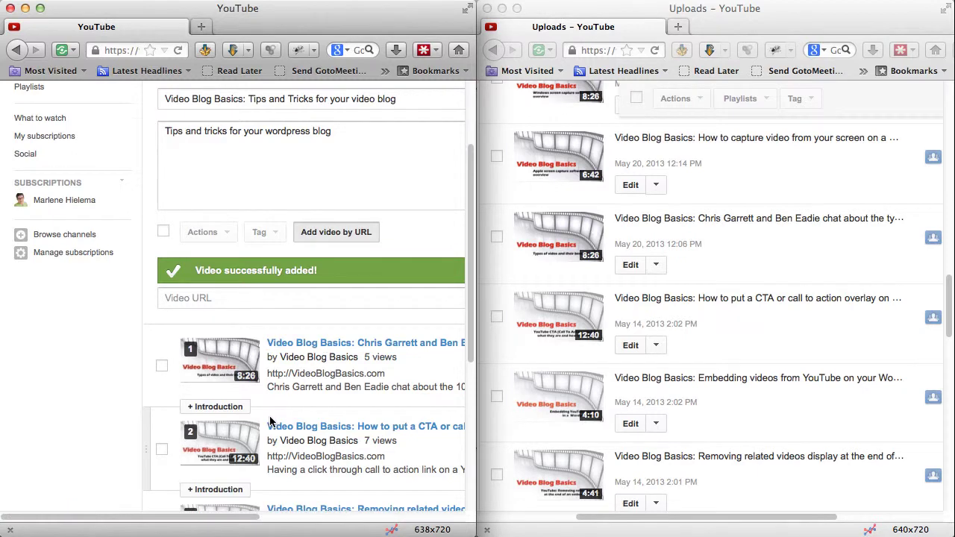
{"action": "scroll", "coordinate": [270, 443], "scroll_direction": "down", "scroll_amount": 5}
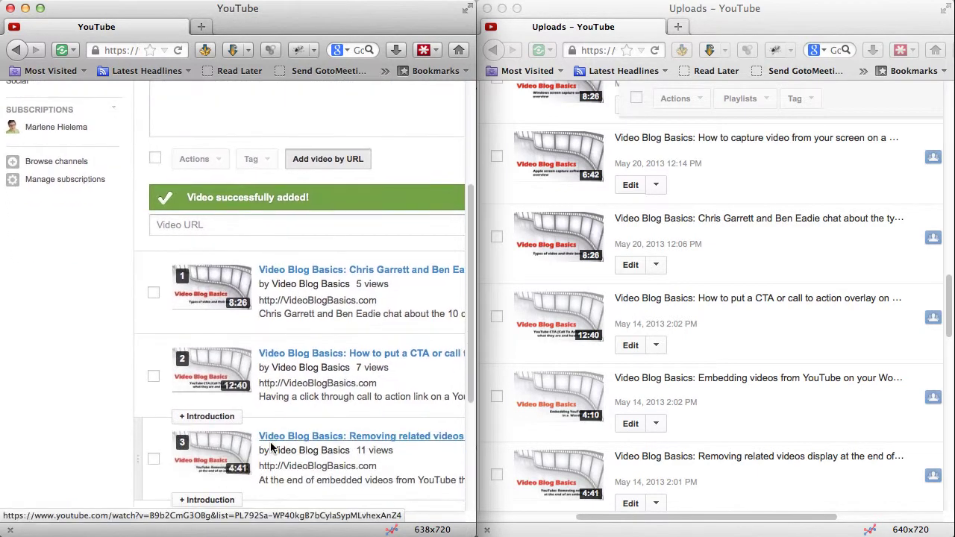
{"action": "scroll", "coordinate": [270, 442], "scroll_direction": "up", "scroll_amount": 10}
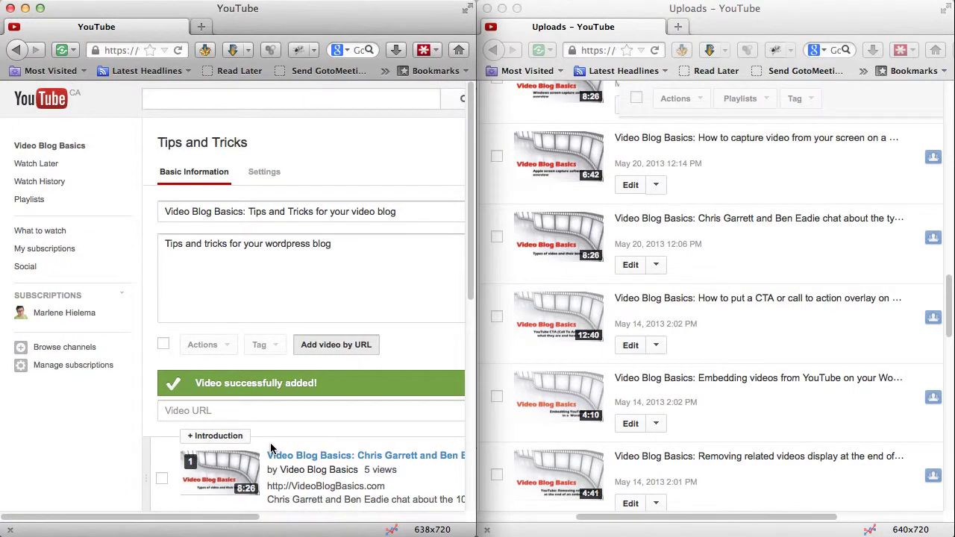
{"action": "scroll", "coordinate": [269, 448], "scroll_direction": "right", "scroll_amount": 8}
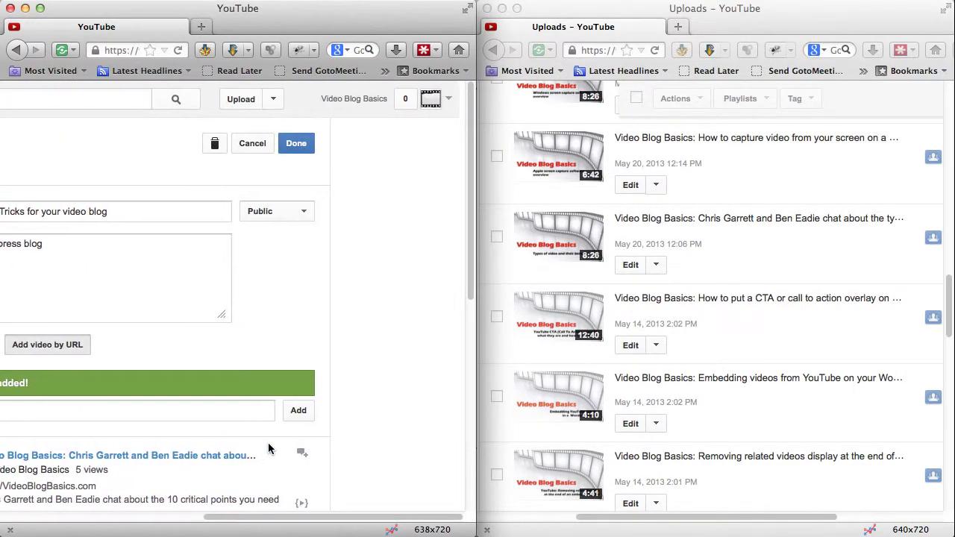
{"action": "scroll", "coordinate": [269, 447], "scroll_direction": "left", "scroll_amount": 7}
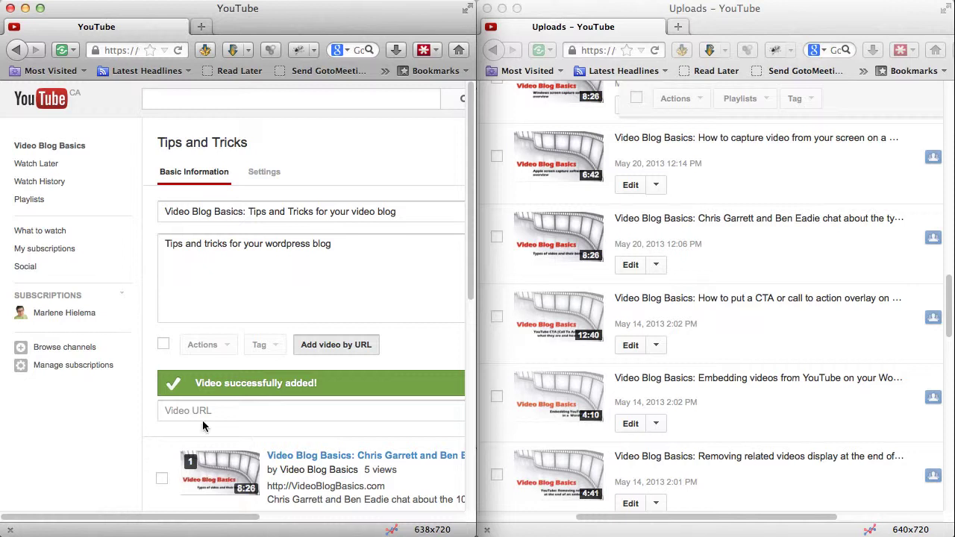
{"action": "scroll", "coordinate": [120, 429], "scroll_direction": "right", "scroll_amount": 8}
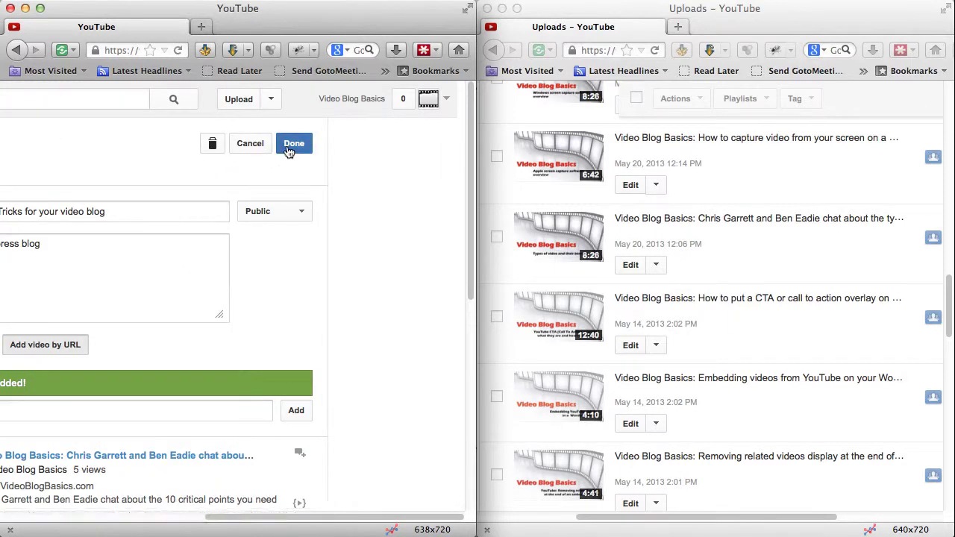
{"action": "left_click", "coordinate": [287, 217]}
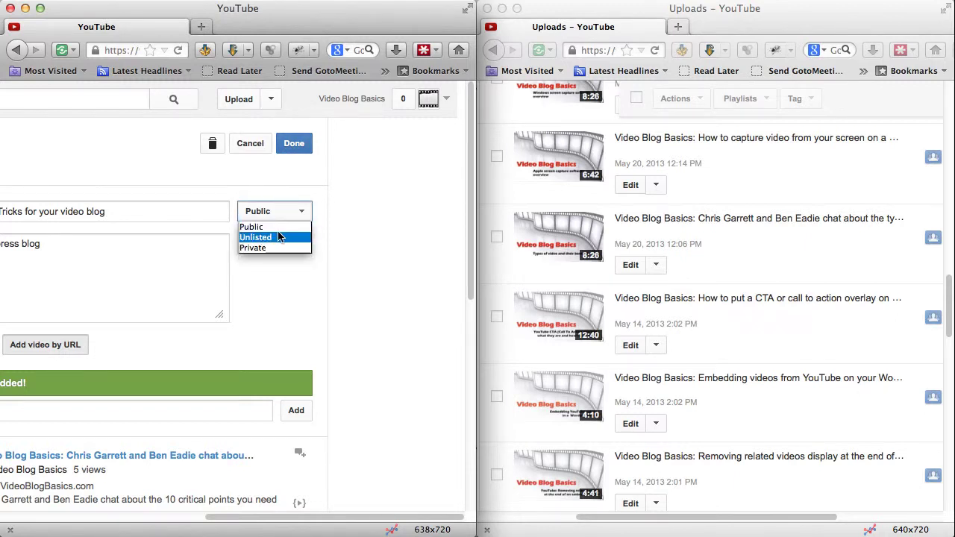
{"action": "left_click", "coordinate": [293, 193]}
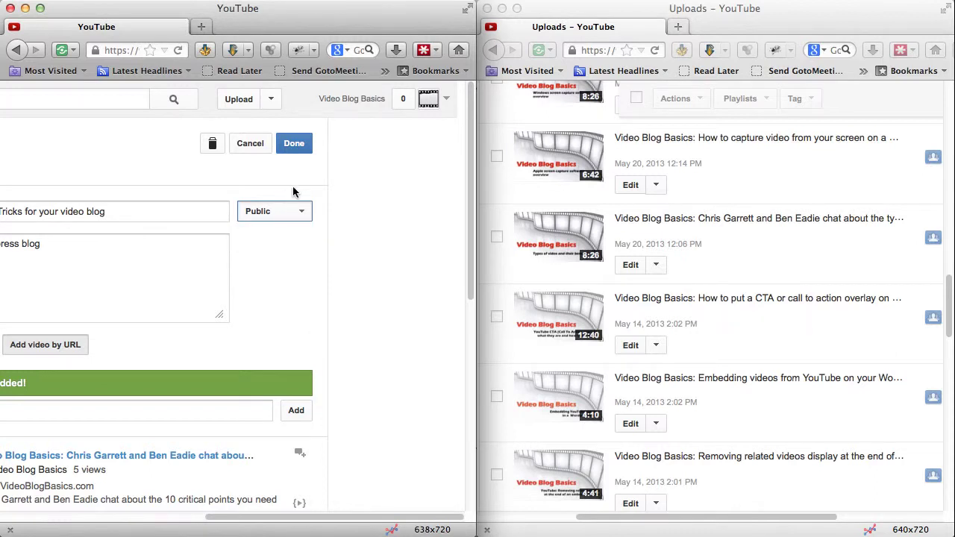
{"action": "left_click", "coordinate": [292, 149]}
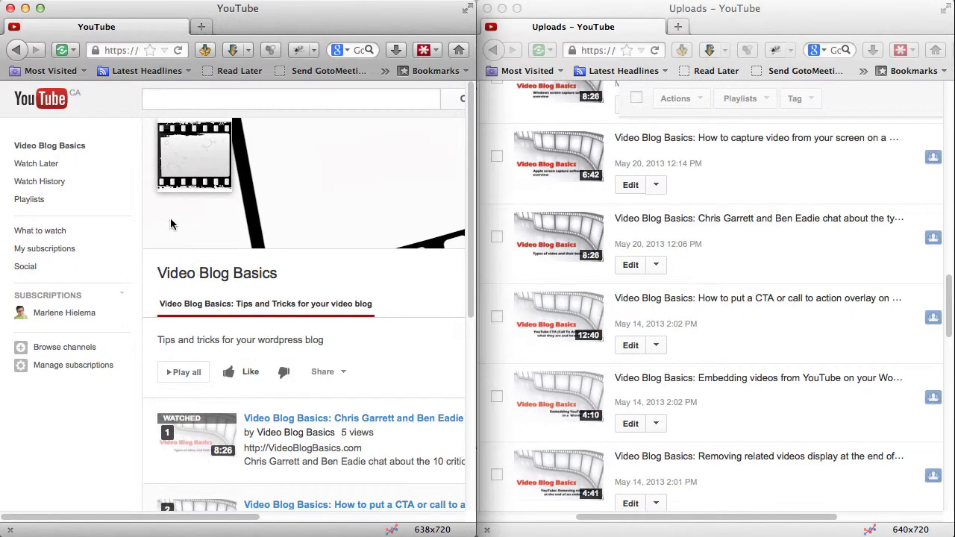
Maximise the browser window and go to the channel page from the account menu
{"action": "scroll", "coordinate": [164, 213], "scroll_direction": "right", "scroll_amount": 1}
{"action": "scroll", "coordinate": [165, 214], "scroll_direction": "left", "scroll_amount": 1}
{"action": "left_click_drag", "start_coordinate": [495, 387], "coordinate": [951, 360]}
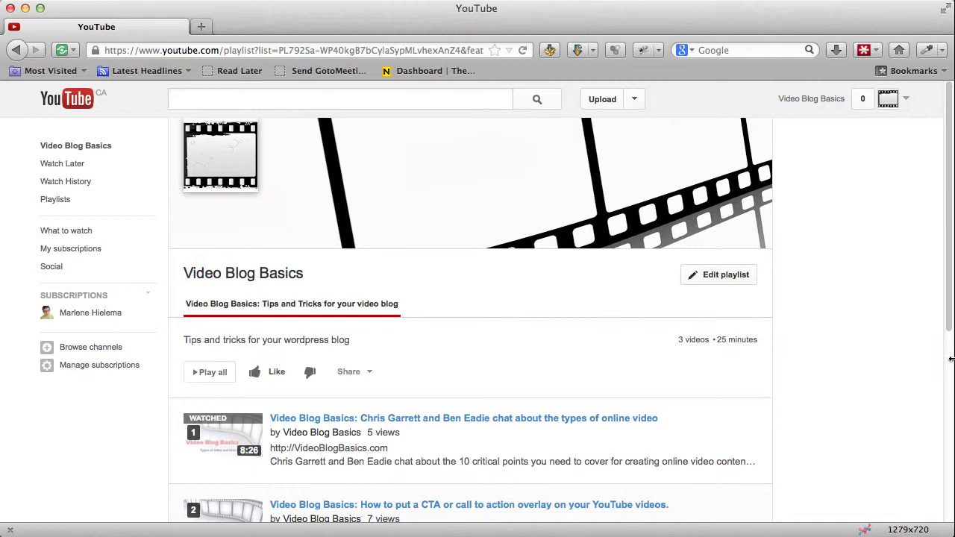
{"action": "left_click", "coordinate": [904, 101]}
{"action": "left_click", "coordinate": [660, 147]}
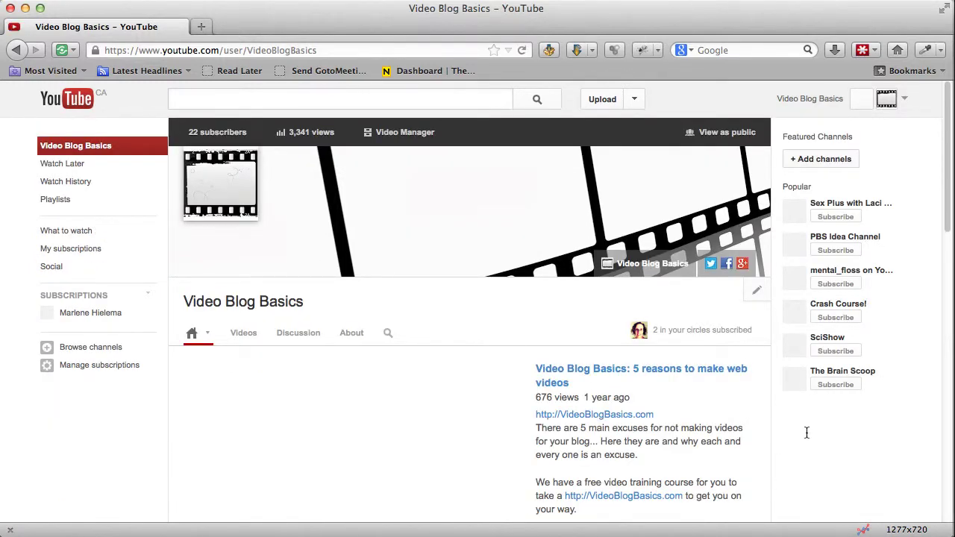
Scroll to the Popular uploads section and open it for editing
{"action": "scroll", "coordinate": [807, 433], "scroll_direction": "down", "scroll_amount": 5}
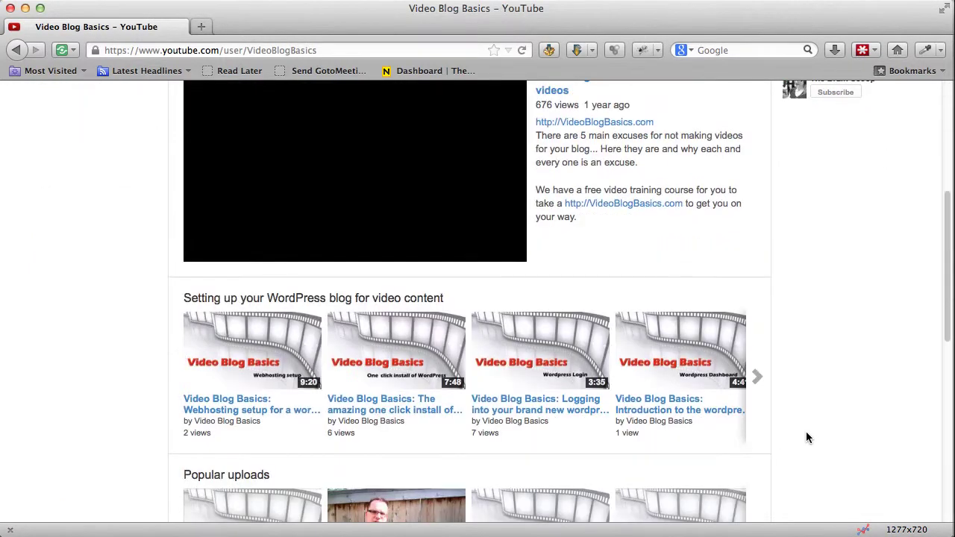
{"action": "scroll", "coordinate": [806, 437], "scroll_direction": "down", "scroll_amount": 3}
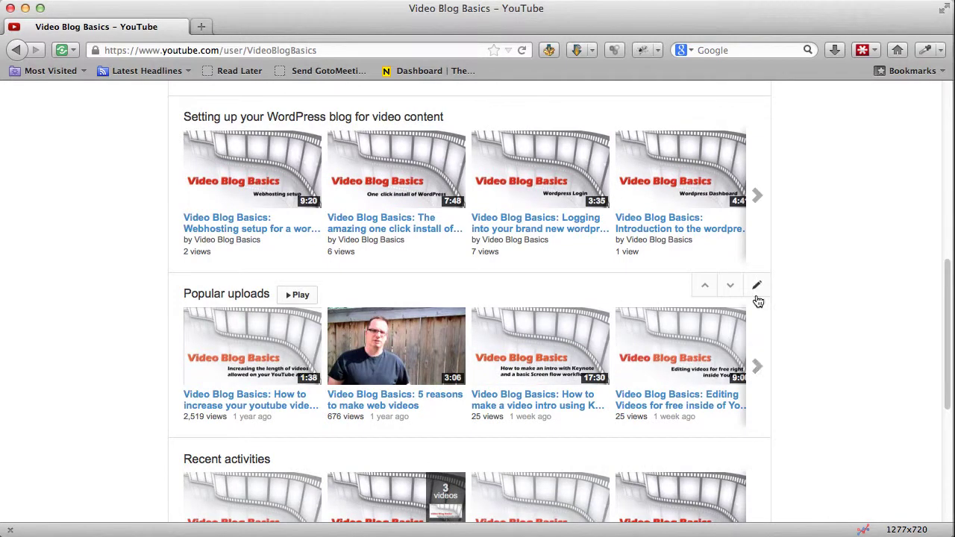
{"action": "left_click", "coordinate": [757, 288]}
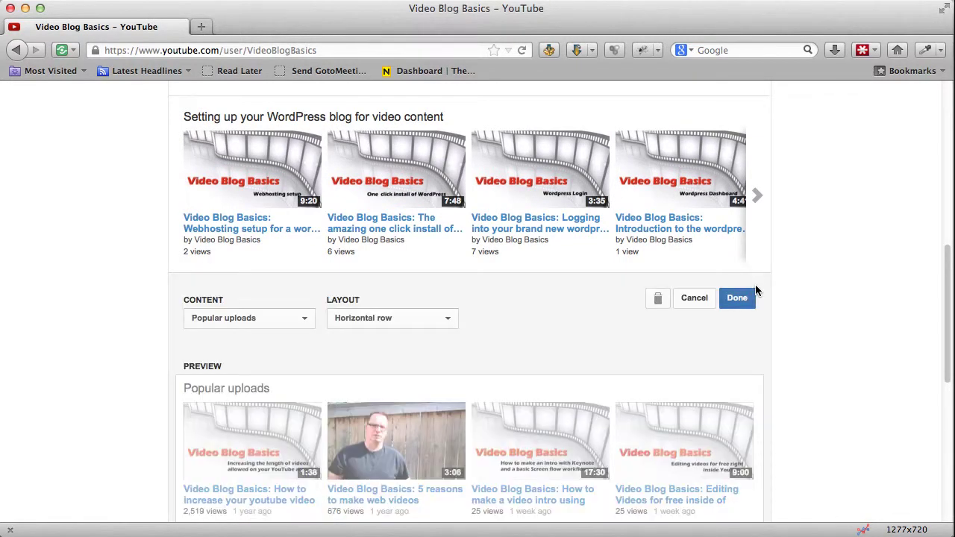
Add a single-playlist section showing the 'Setting up your WordPress blog for video content' playlist
{"action": "left_click", "coordinate": [253, 321]}
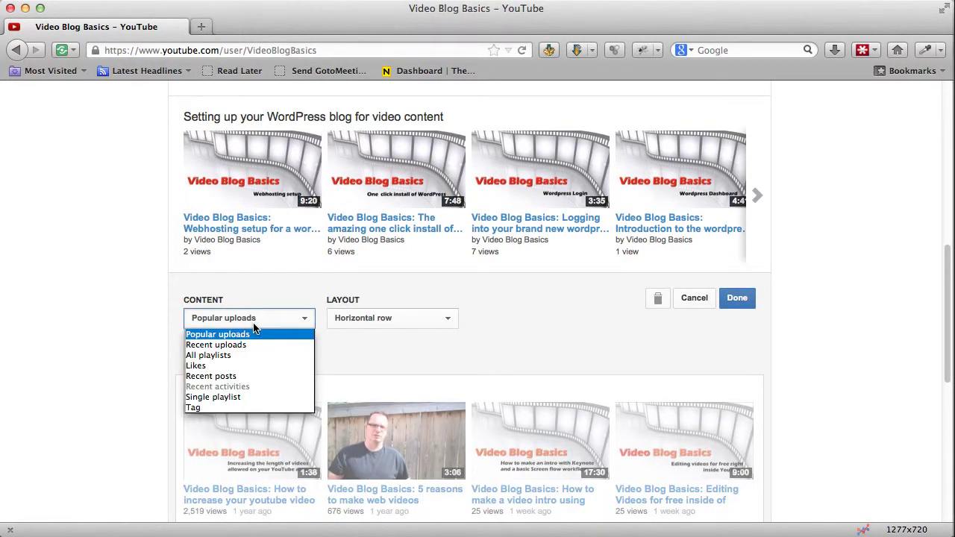
{"action": "left_click", "coordinate": [227, 397]}
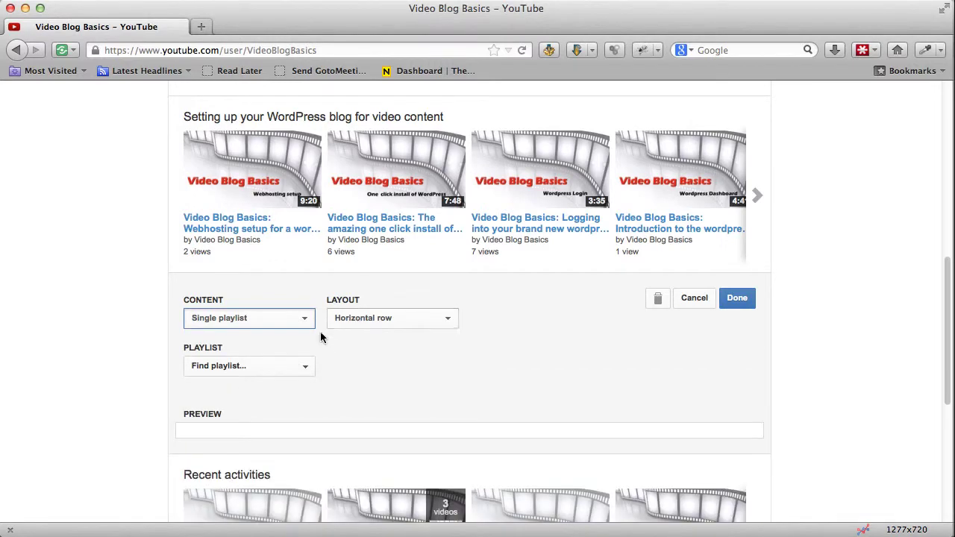
{"action": "left_click", "coordinate": [269, 370]}
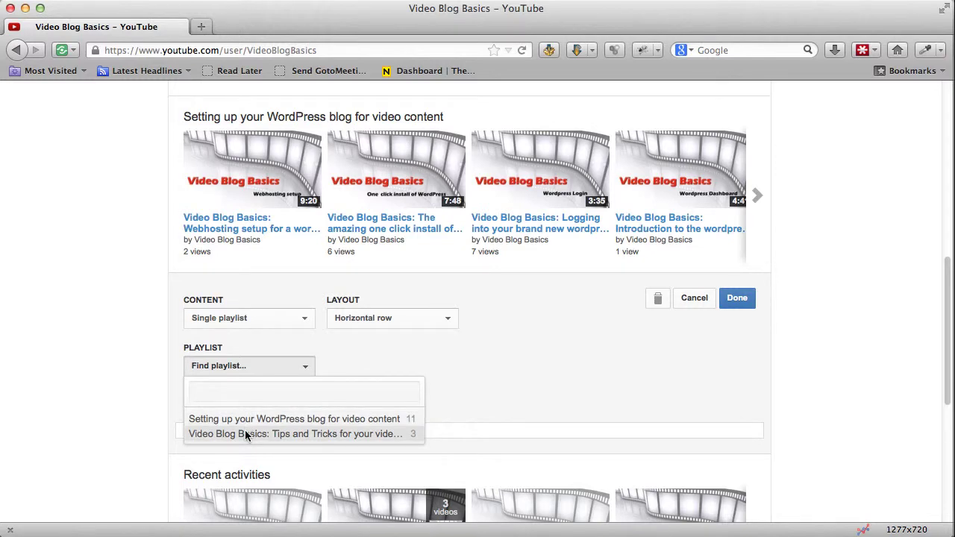
{"action": "left_click", "coordinate": [248, 420]}
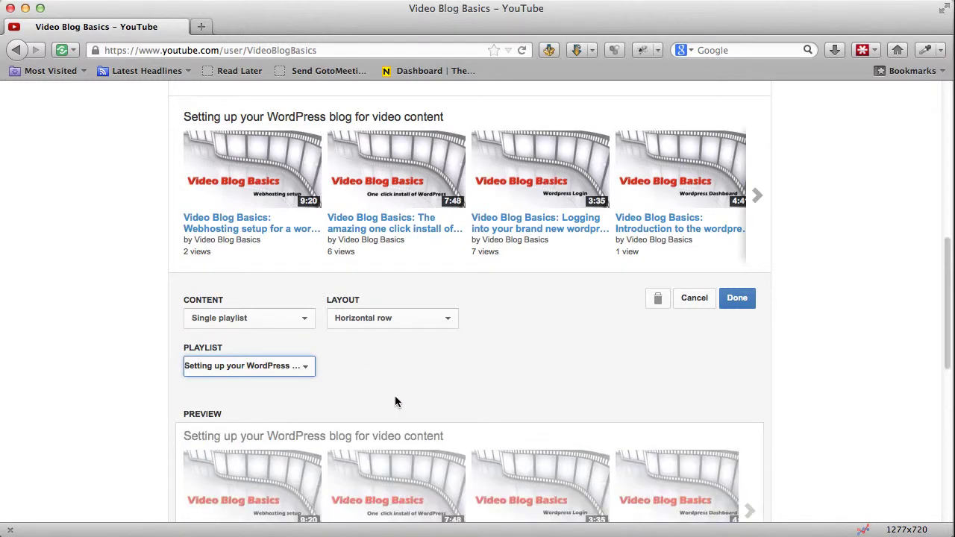
{"action": "left_click", "coordinate": [739, 299]}
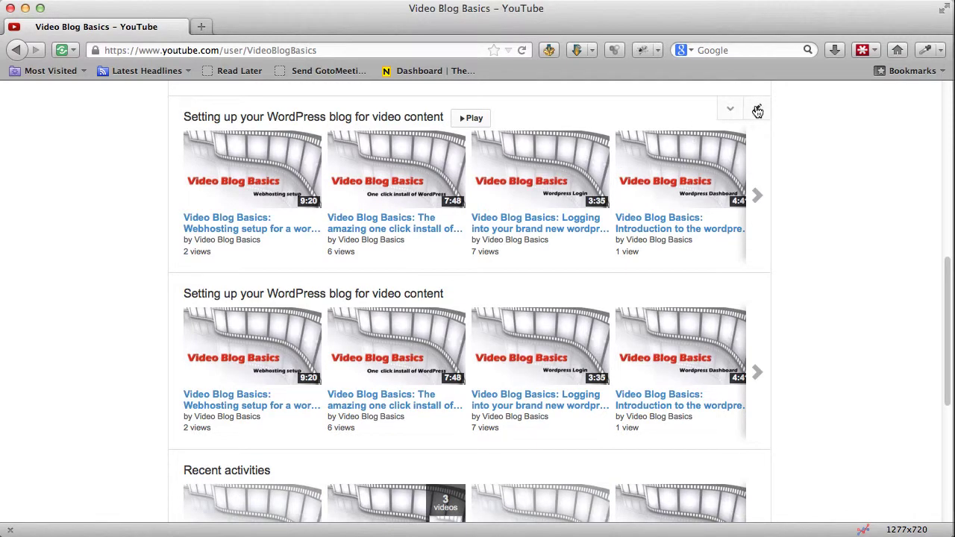
Change that section to a vertical-list layout showing the 'Tips and Tricks for your video blog' playlist
{"action": "left_click", "coordinate": [757, 110]}
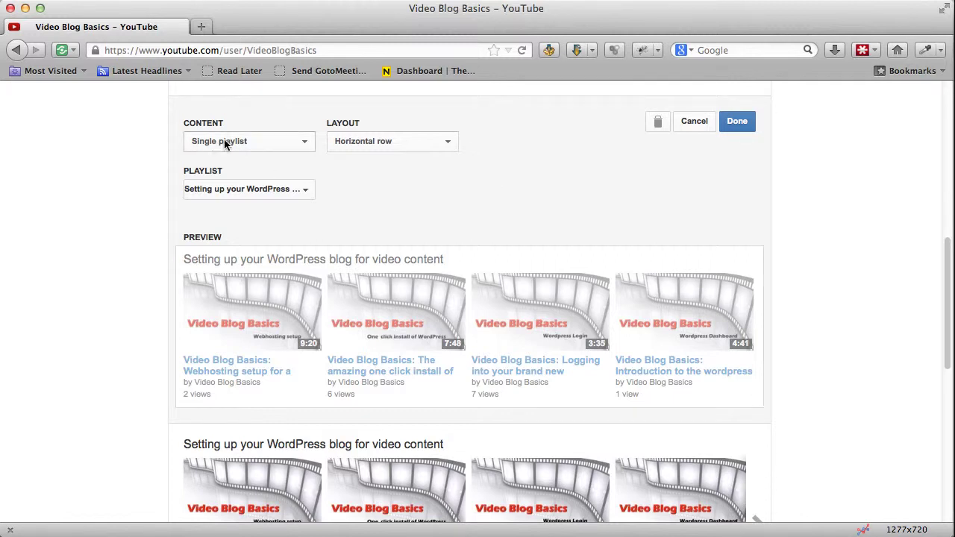
{"action": "left_click", "coordinate": [349, 144]}
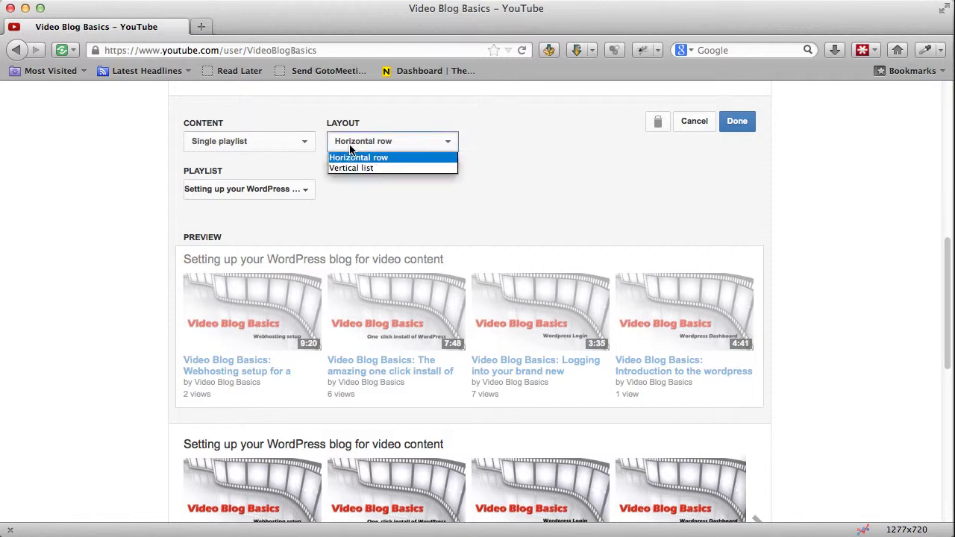
{"action": "left_click", "coordinate": [351, 165]}
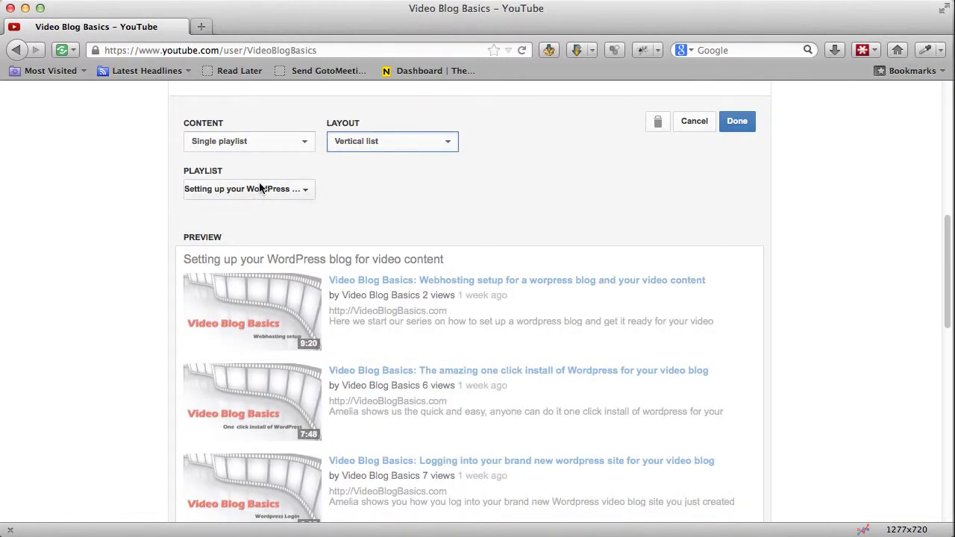
{"action": "left_click", "coordinate": [268, 145]}
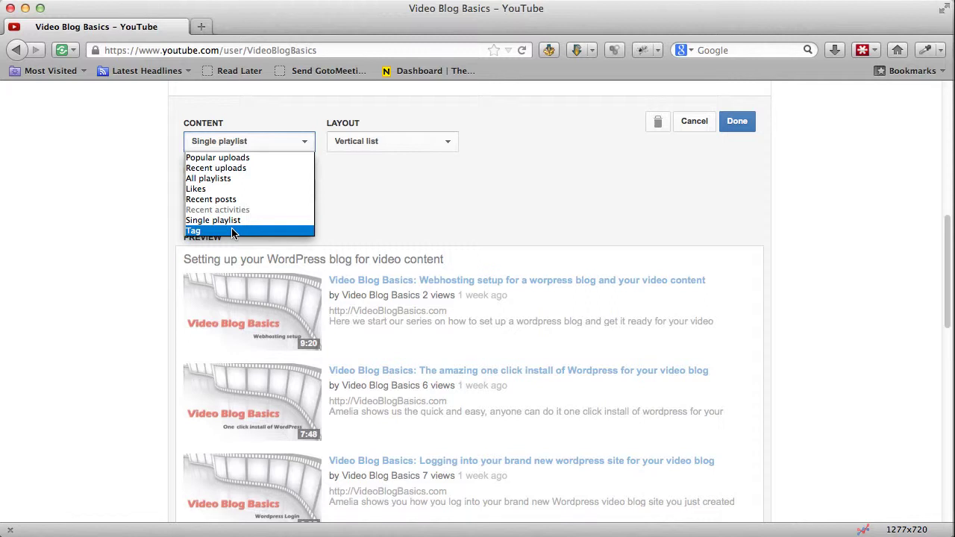
{"action": "left_click", "coordinate": [578, 185]}
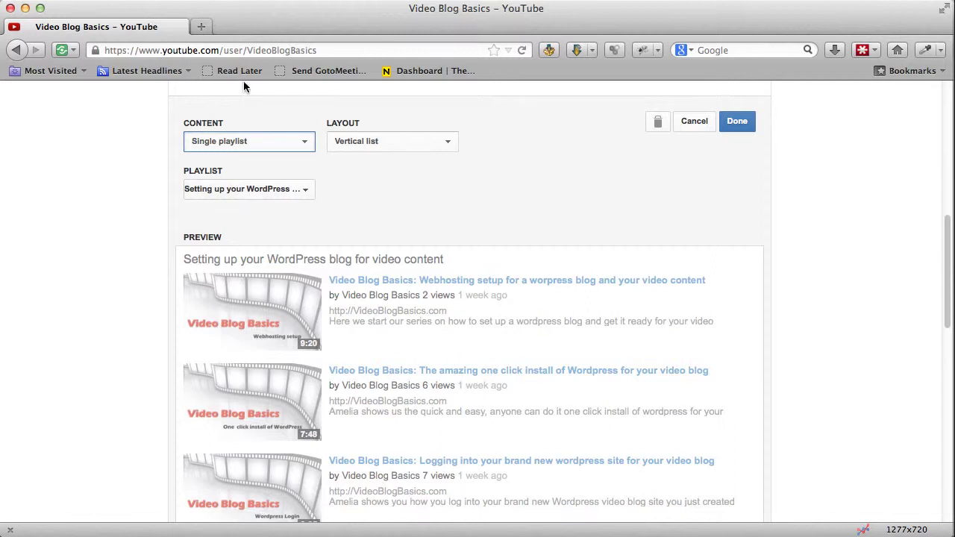
{"action": "left_click", "coordinate": [243, 191]}
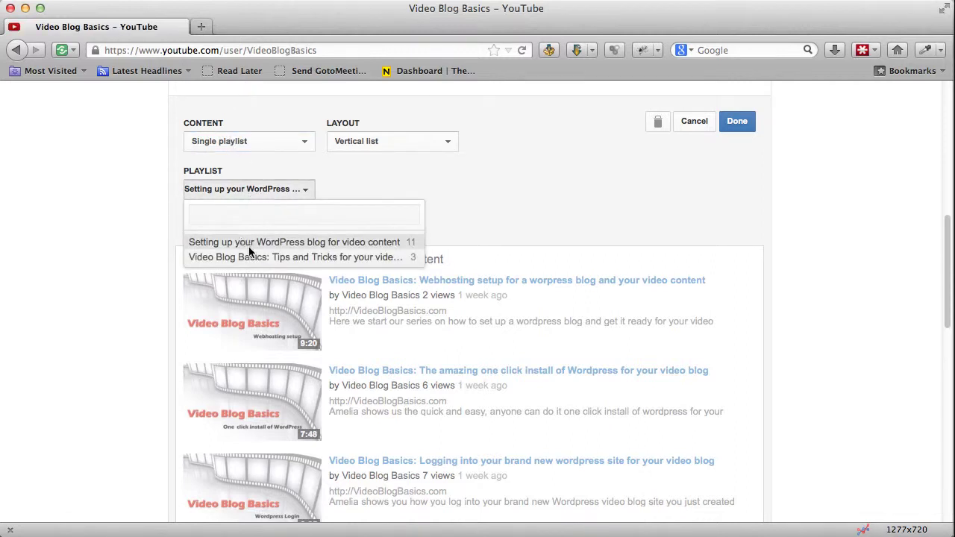
{"action": "left_click", "coordinate": [249, 256]}
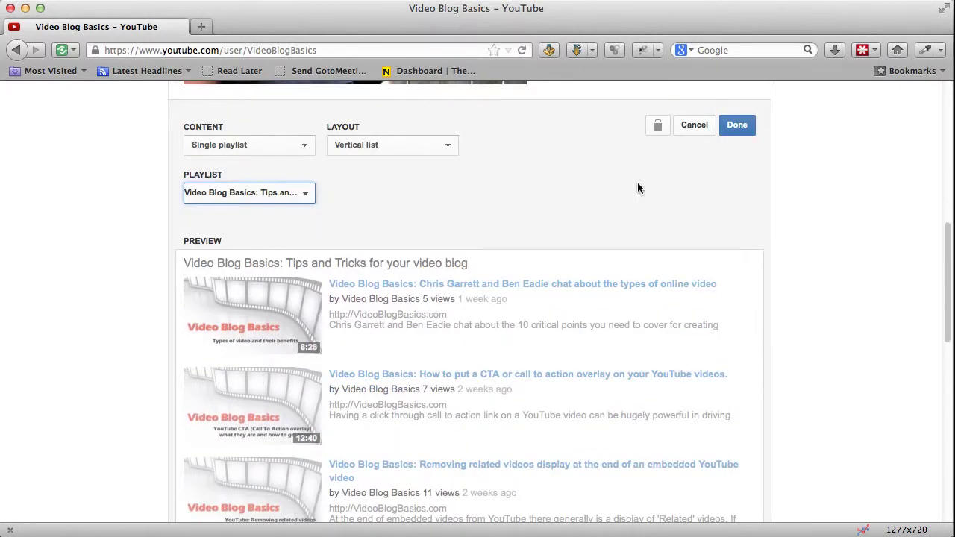
{"action": "left_click", "coordinate": [733, 128]}
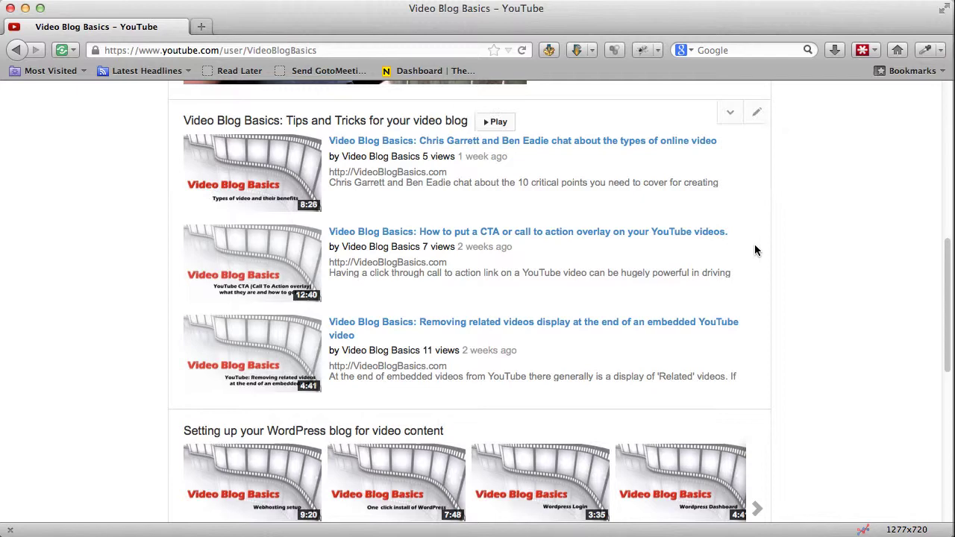
{"action": "scroll", "coordinate": [793, 265], "scroll_direction": "up", "scroll_amount": 5}
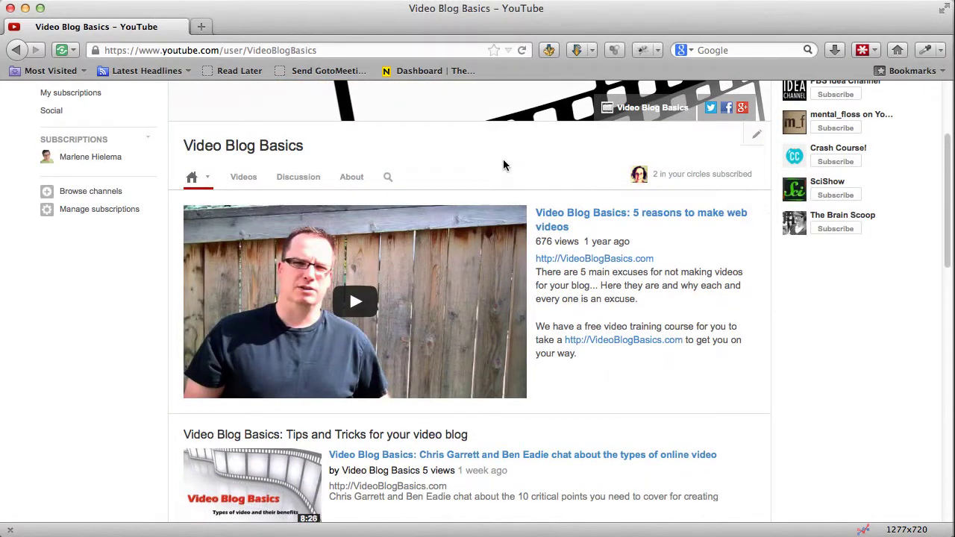
{"action": "scroll", "coordinate": [504, 179], "scroll_direction": "up", "scroll_amount": 2}
{"action": "scroll", "coordinate": [514, 201], "scroll_direction": "down", "scroll_amount": 2}
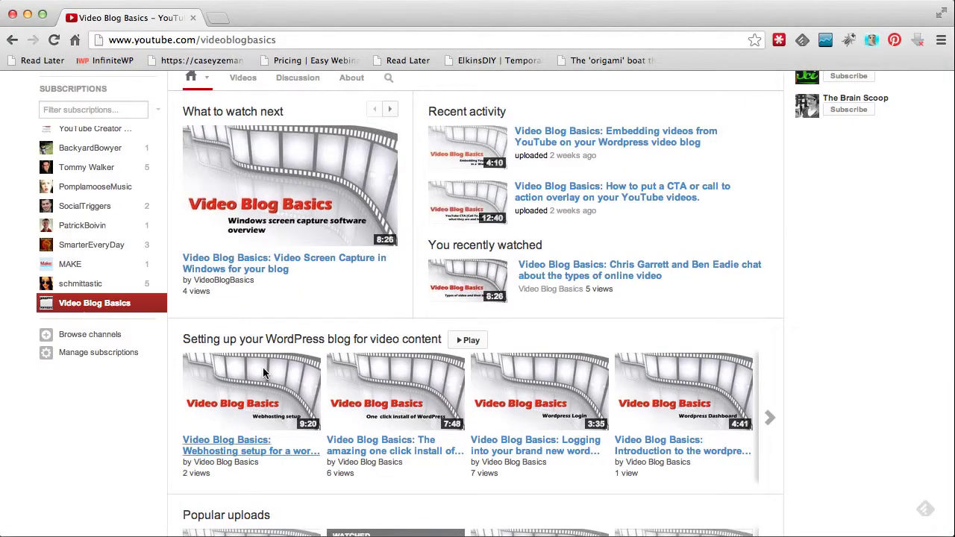
Reload the channel in the subscriber's browser and confirm Tips and Tricks appears above the WordPress row
{"action": "scroll", "coordinate": [254, 313], "scroll_direction": "up", "scroll_amount": 3}
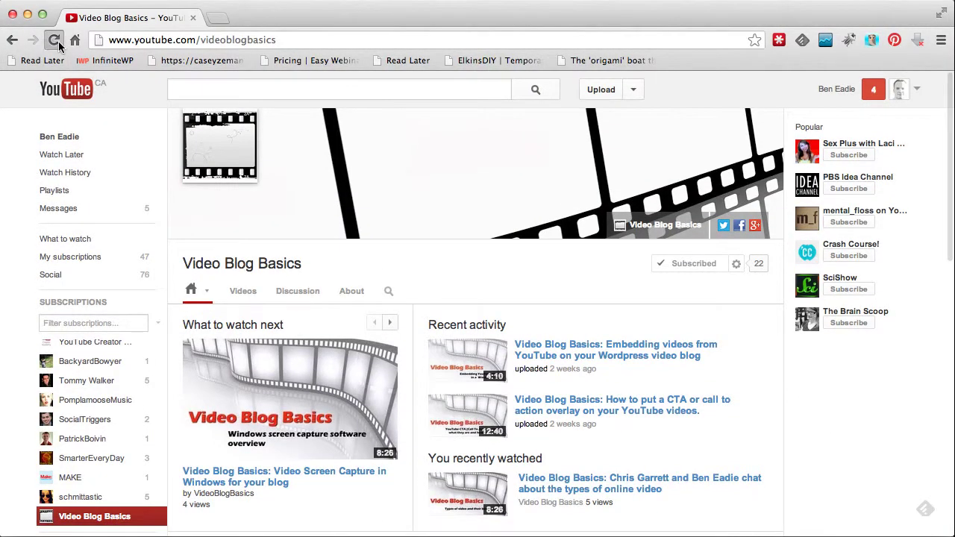
{"action": "left_click", "coordinate": [53, 39]}
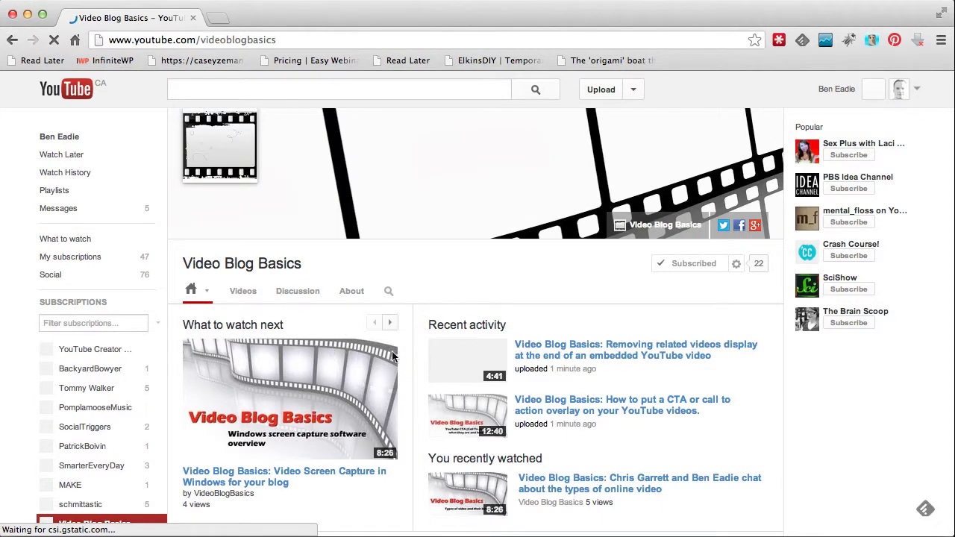
{"action": "scroll", "coordinate": [395, 358], "scroll_direction": "down", "scroll_amount": 2}
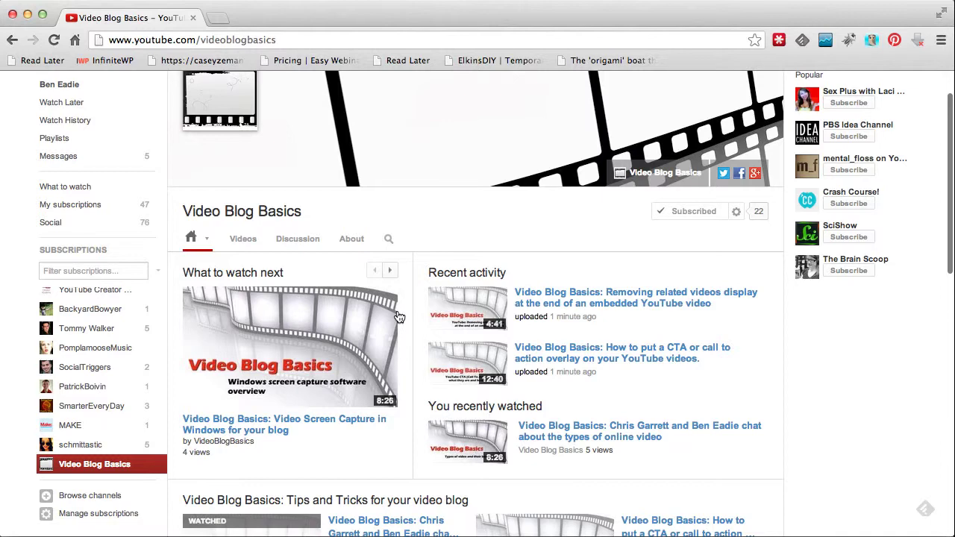
{"action": "scroll", "coordinate": [391, 313], "scroll_direction": "down", "scroll_amount": 5}
{"action": "scroll", "coordinate": [393, 328], "scroll_direction": "down", "scroll_amount": 2}
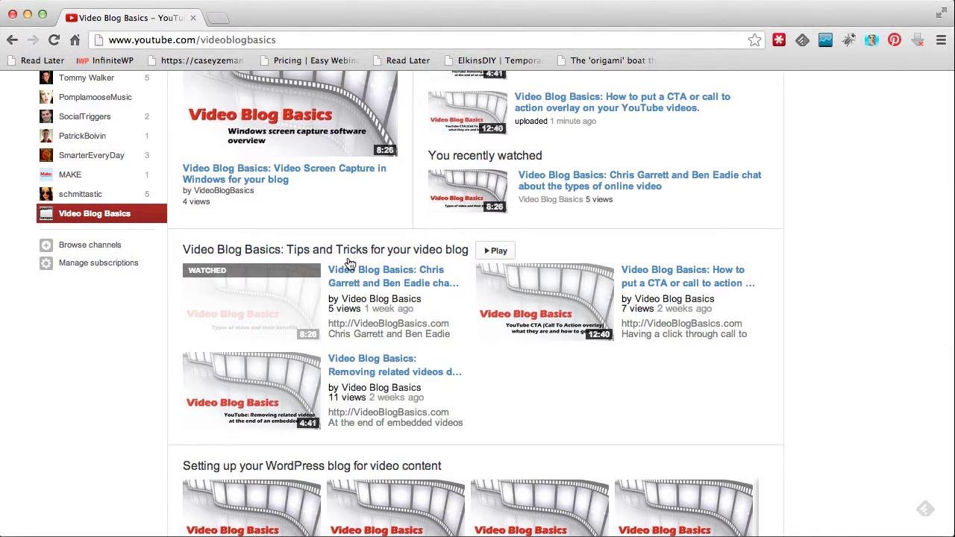
{"action": "scroll", "coordinate": [604, 439], "scroll_direction": "down", "scroll_amount": 2}
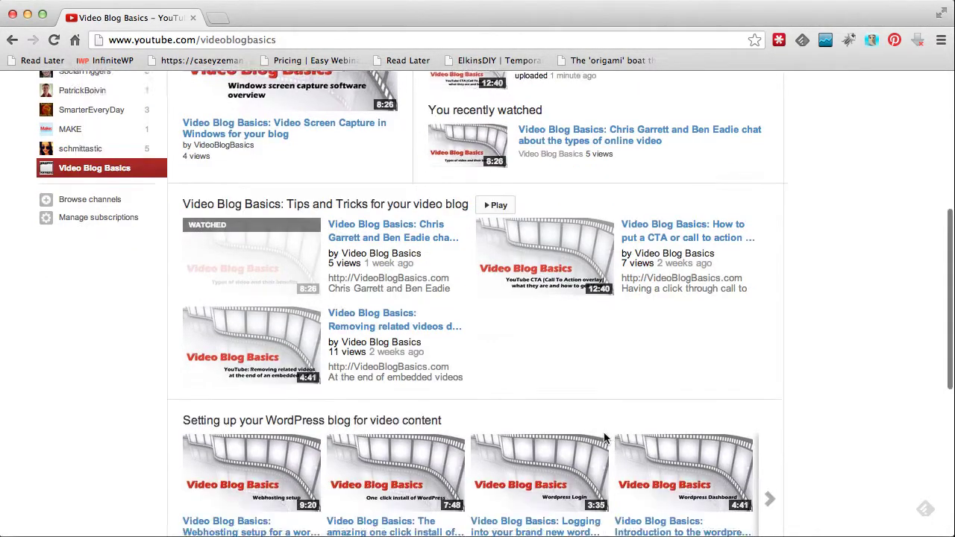
{"action": "scroll", "coordinate": [605, 439], "scroll_direction": "down", "scroll_amount": 2}
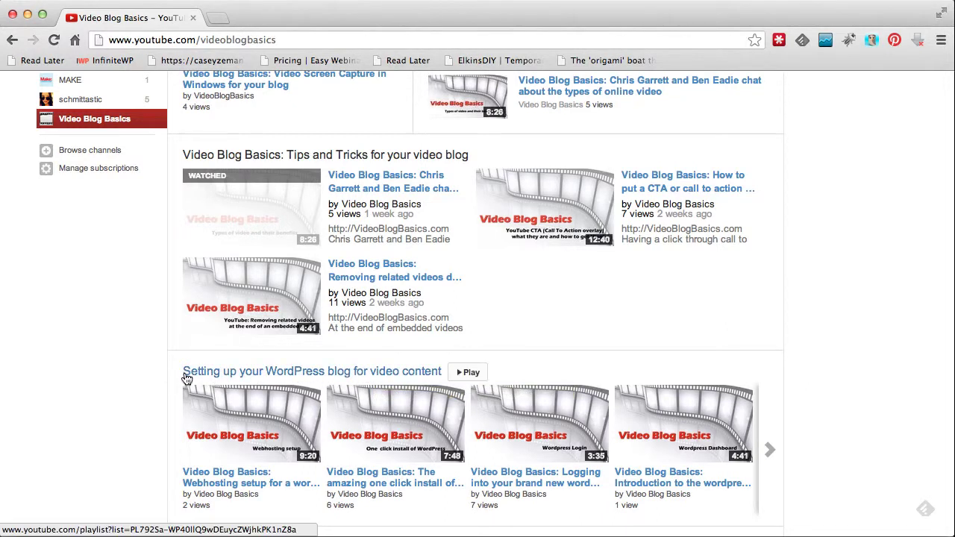
{"action": "scroll", "coordinate": [186, 378], "scroll_direction": "down", "scroll_amount": 5}
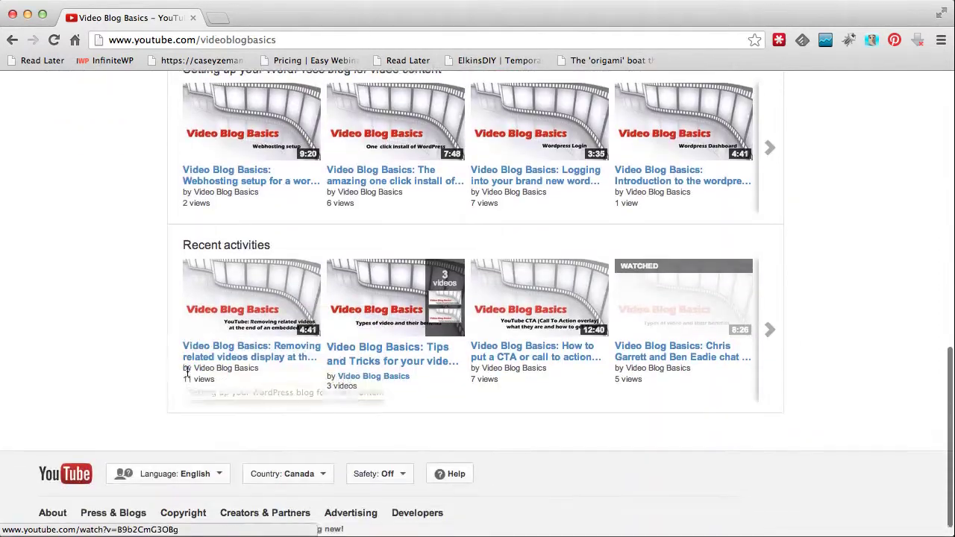
{"action": "scroll", "coordinate": [189, 378], "scroll_direction": "up", "scroll_amount": 6}
{"action": "scroll", "coordinate": [189, 378], "scroll_direction": "up", "scroll_amount": 4}
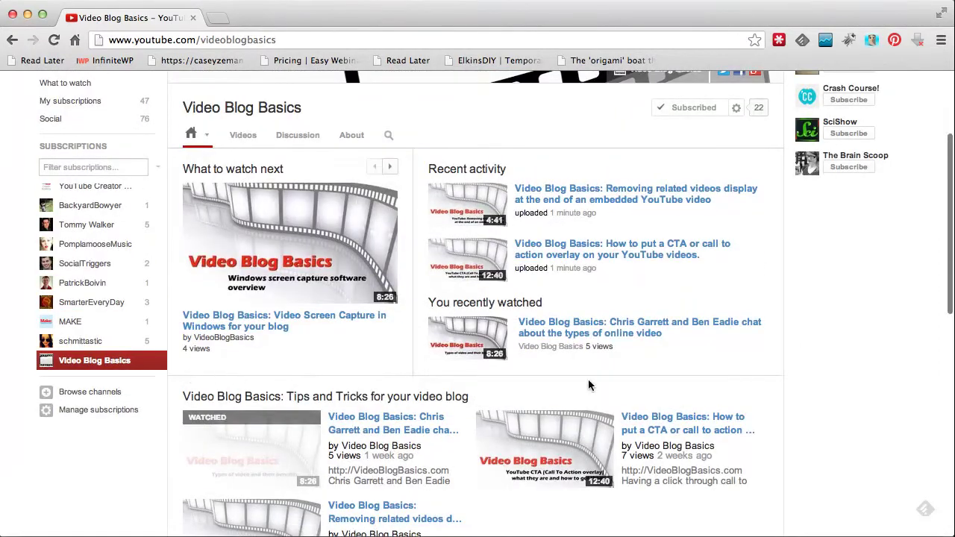
{"action": "scroll", "coordinate": [624, 324], "scroll_direction": "down", "scroll_amount": 6}
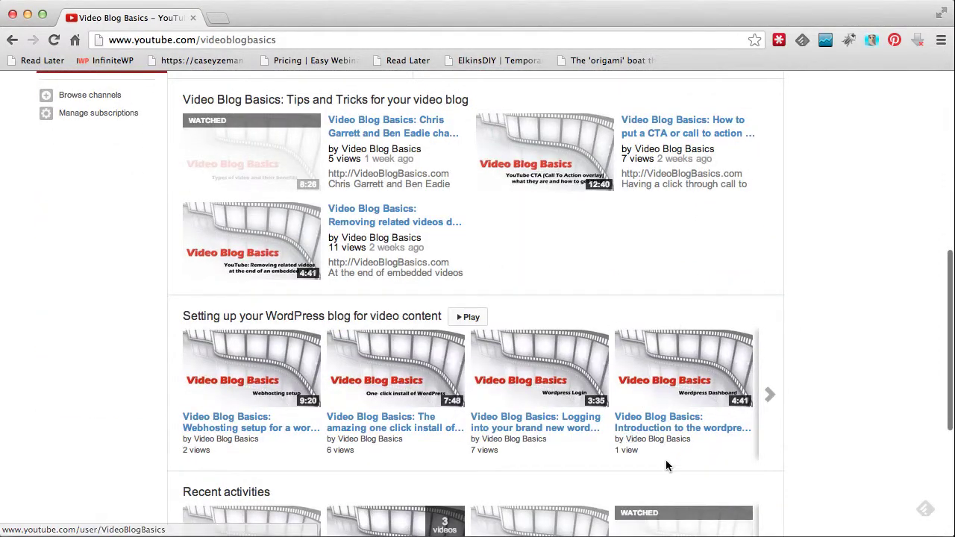
{"action": "scroll", "coordinate": [665, 462], "scroll_direction": "down", "scroll_amount": 3}
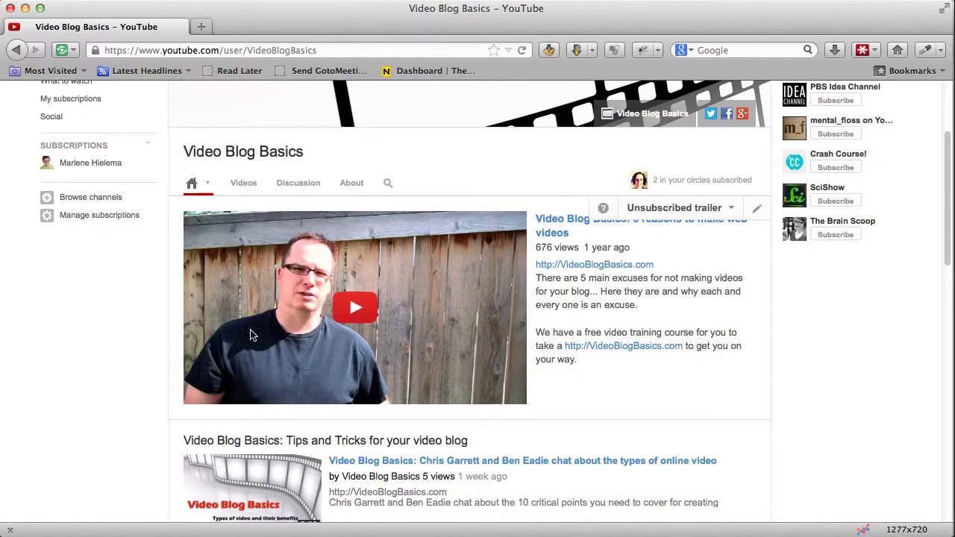
Move the WordPress playlist section down below Recent activities, leaving Tips and Tricks under the trailer
{"action": "scroll", "coordinate": [148, 294], "scroll_direction": "down", "scroll_amount": 5}
{"action": "scroll", "coordinate": [148, 293], "scroll_direction": "down", "scroll_amount": 5}
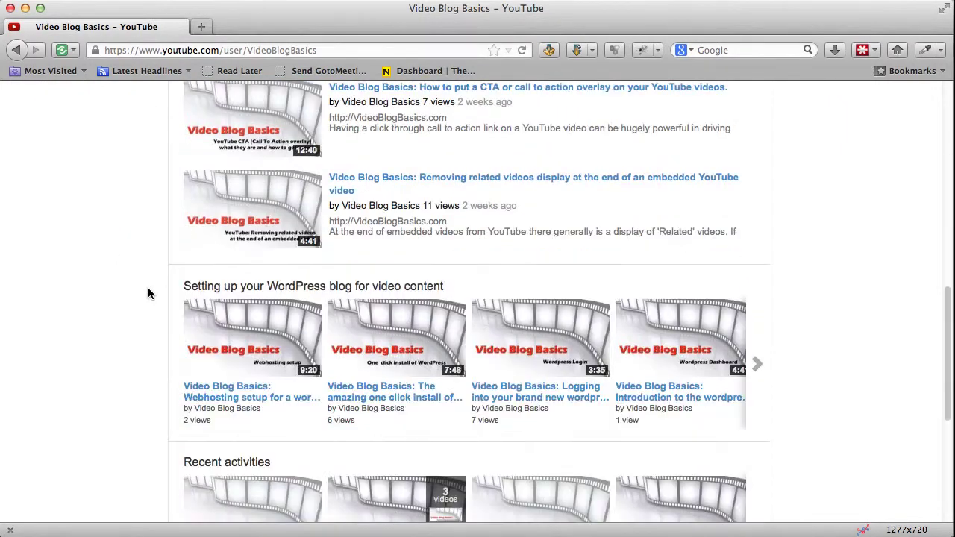
{"action": "scroll", "coordinate": [743, 362], "scroll_direction": "down", "scroll_amount": 5}
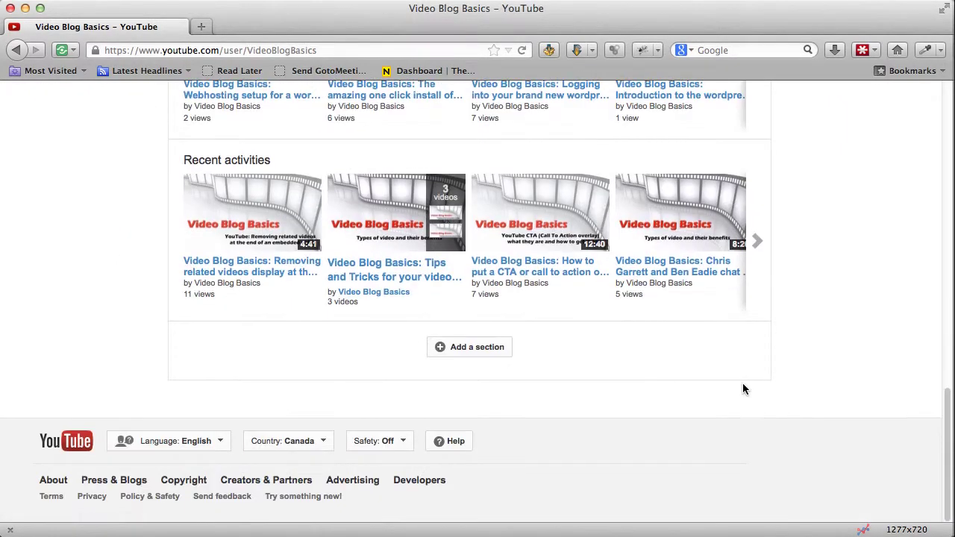
{"action": "scroll", "coordinate": [744, 385], "scroll_direction": "up", "scroll_amount": 4}
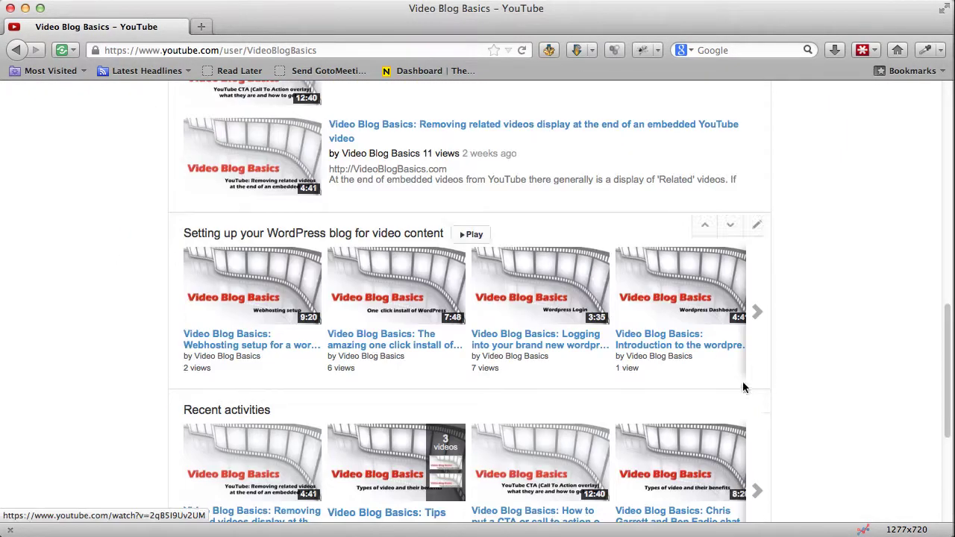
{"action": "left_click", "coordinate": [730, 226]}
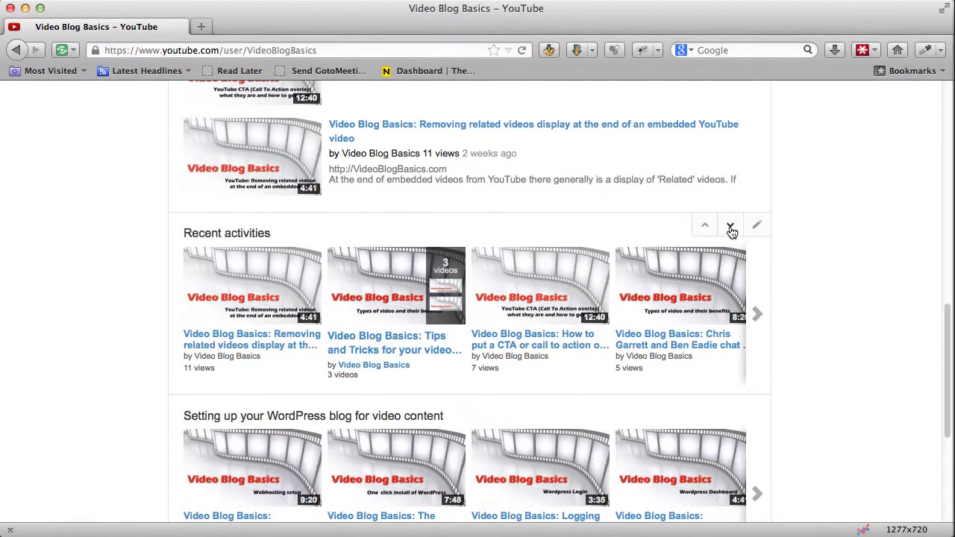
{"action": "left_click", "coordinate": [730, 228]}
{"action": "scroll", "coordinate": [660, 272], "scroll_direction": "up", "scroll_amount": 15}
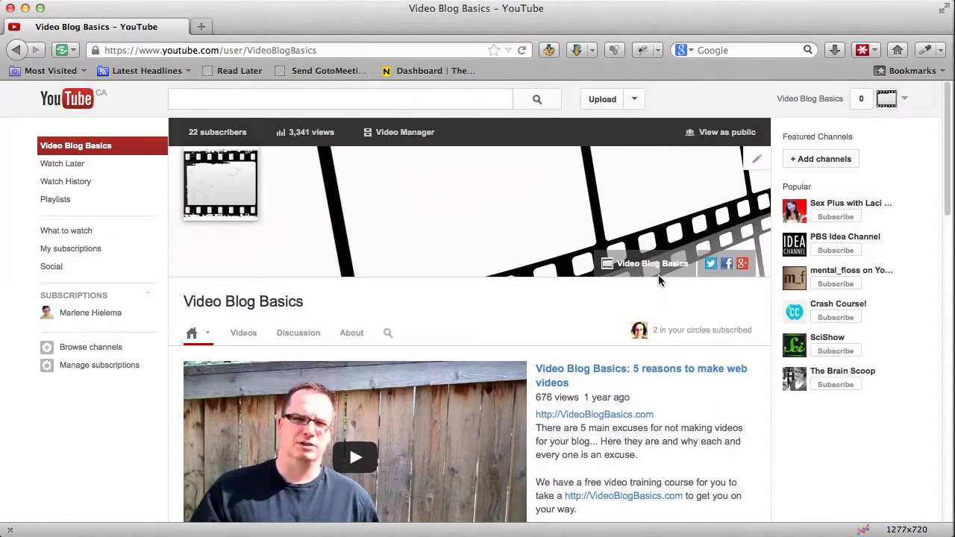
{"action": "scroll", "coordinate": [658, 278], "scroll_direction": "down", "scroll_amount": 15}
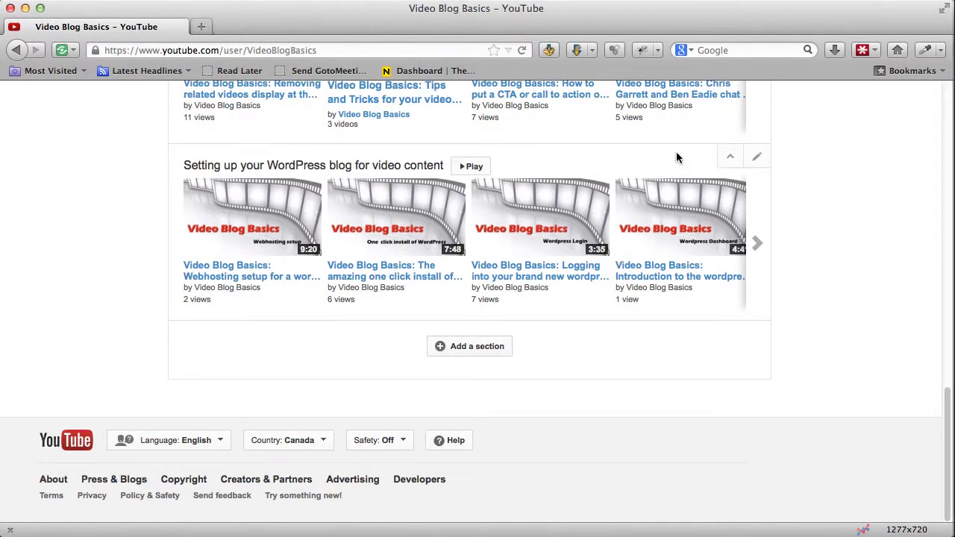
{"action": "scroll", "coordinate": [737, 414], "scroll_direction": "up", "scroll_amount": 15}
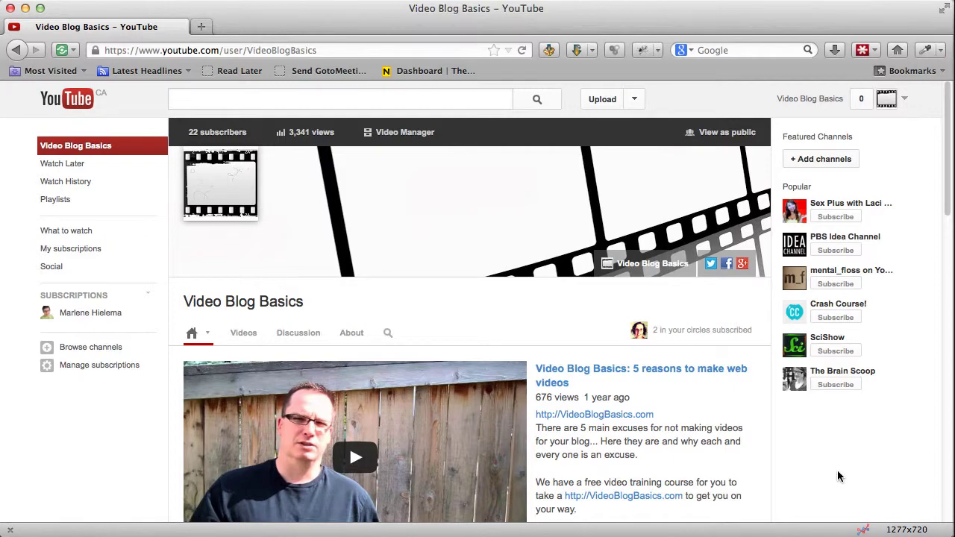
{"action": "scroll", "coordinate": [829, 452], "scroll_direction": "down", "scroll_amount": 10}
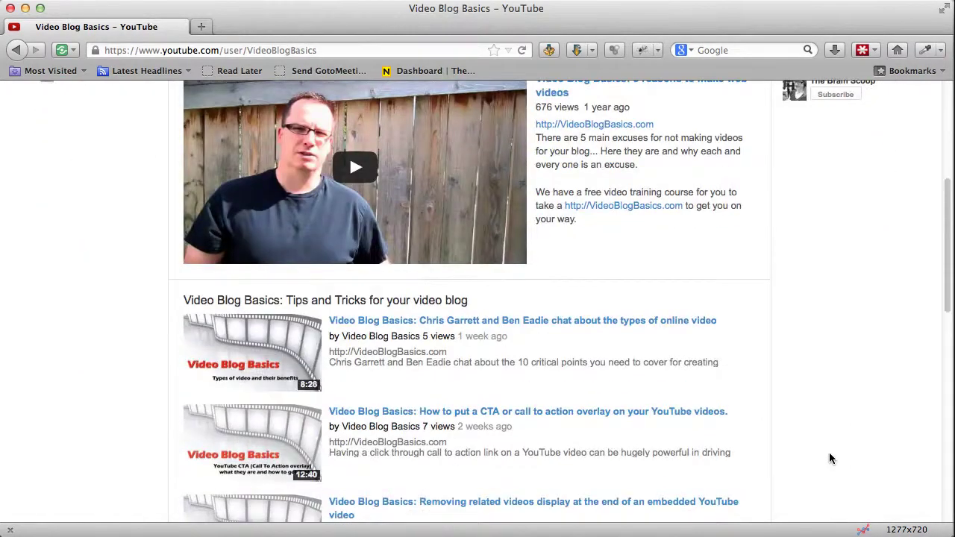